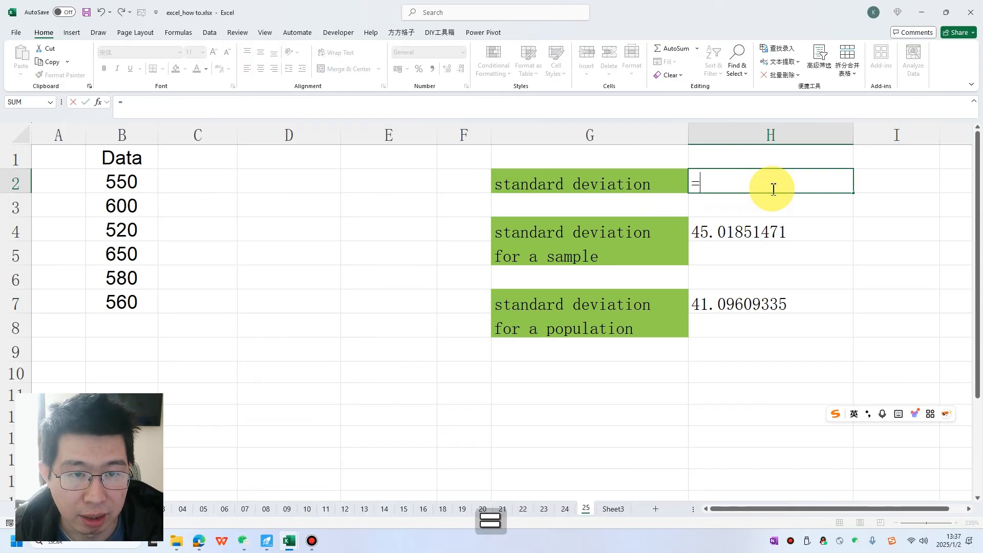
# Calculate the standard deviation of B2:B7 in cell H2 with the STDEV function.
pyautogui.press('Escape')
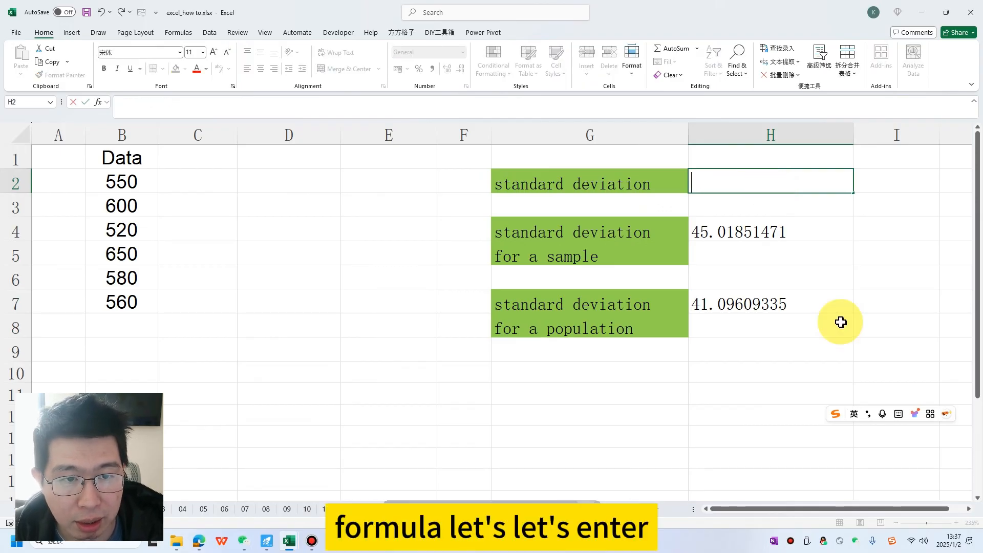
pyautogui.click(840, 323)
pyautogui.click(778, 180)
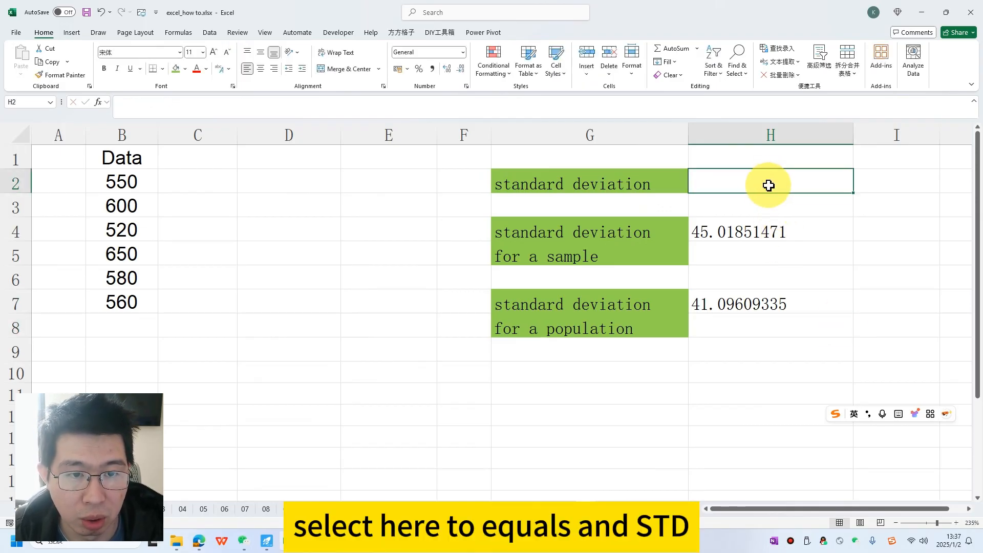
pyautogui.write('=s')
pyautogui.press('BackSpace')
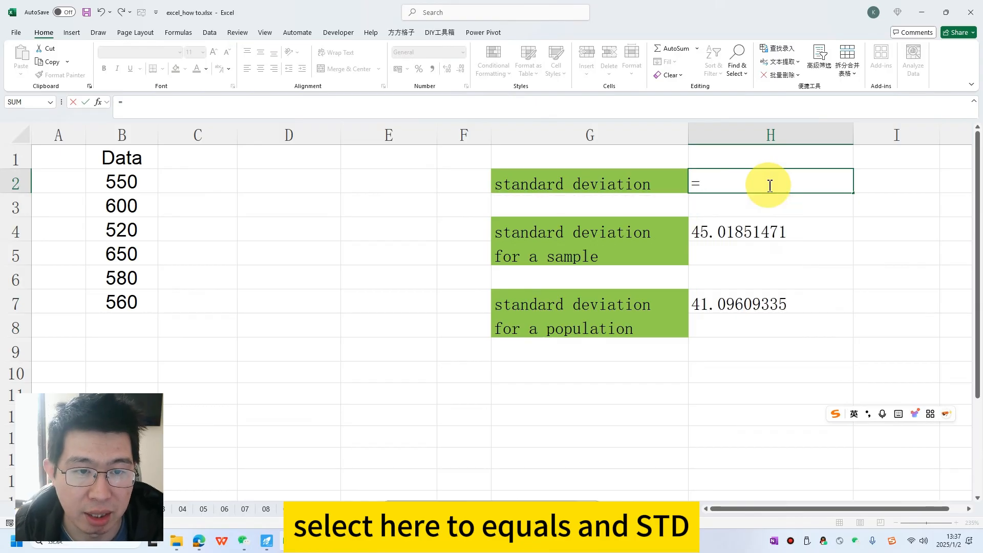
pyautogui.write('st')
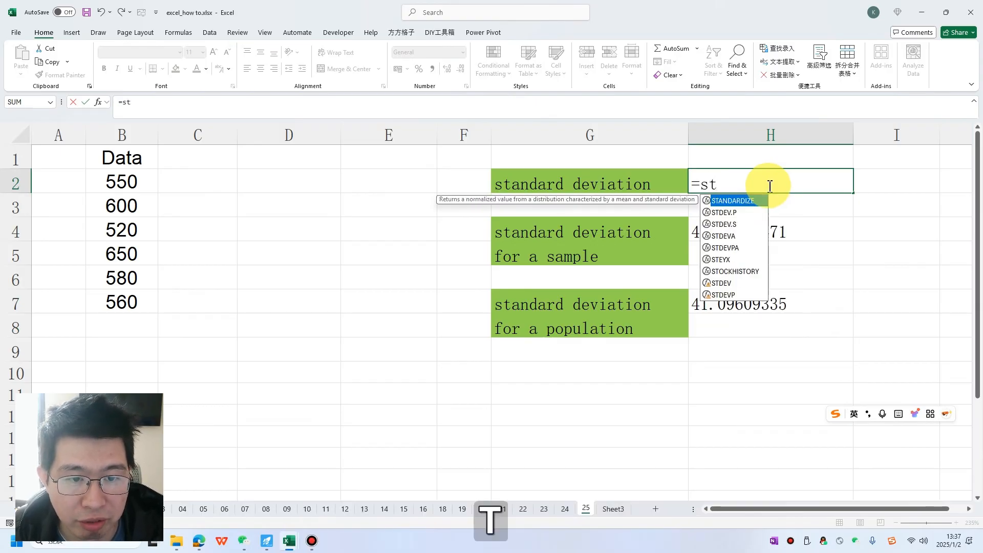
pyautogui.doubleClick(722, 282)
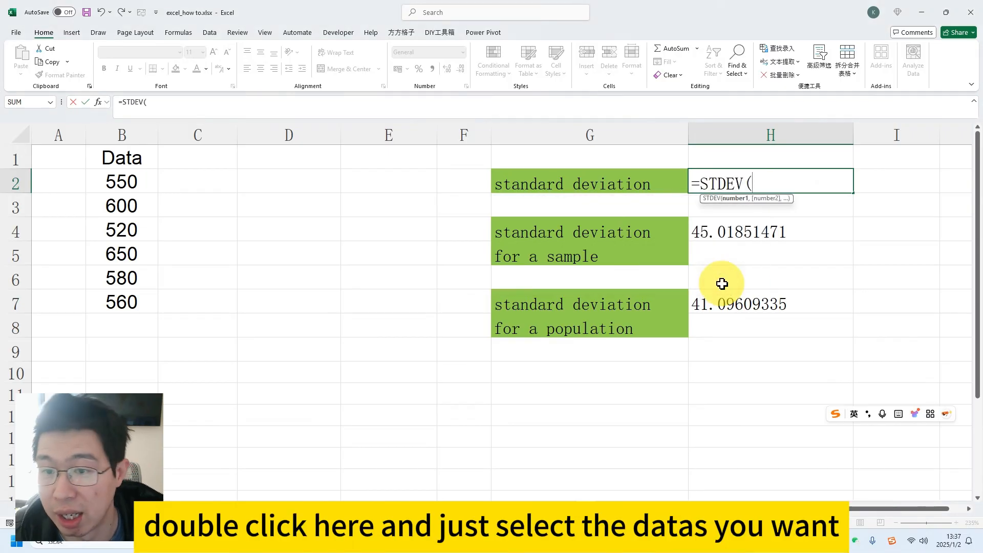
pyautogui.moveTo(128, 185); pyautogui.dragTo(120, 302)
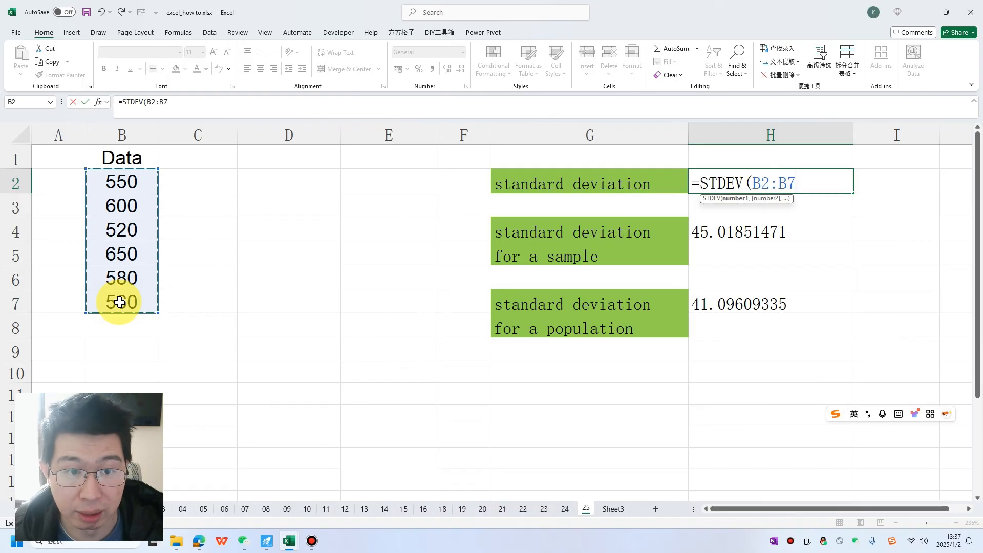
pyautogui.press('Return')
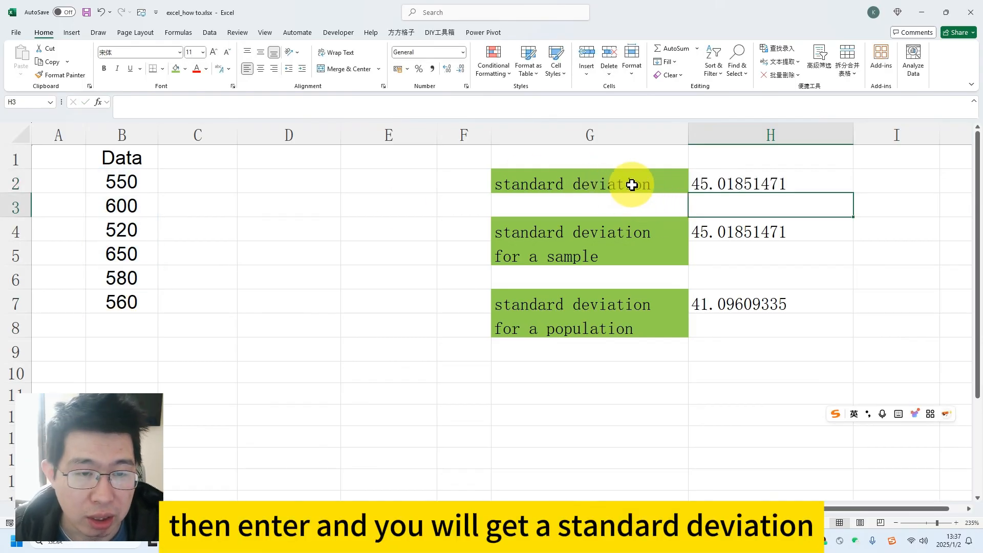
pyautogui.click(752, 181)
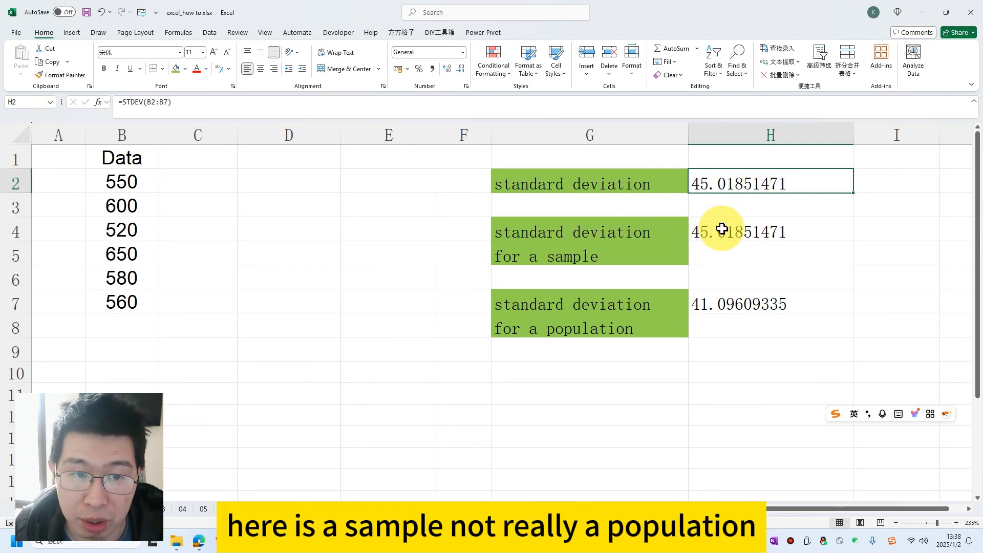
# Re-enter the sample standard deviation of B2:B7 in H4 with STDEV.S, and compare it with the formula in H2.
pyautogui.click(740, 230)
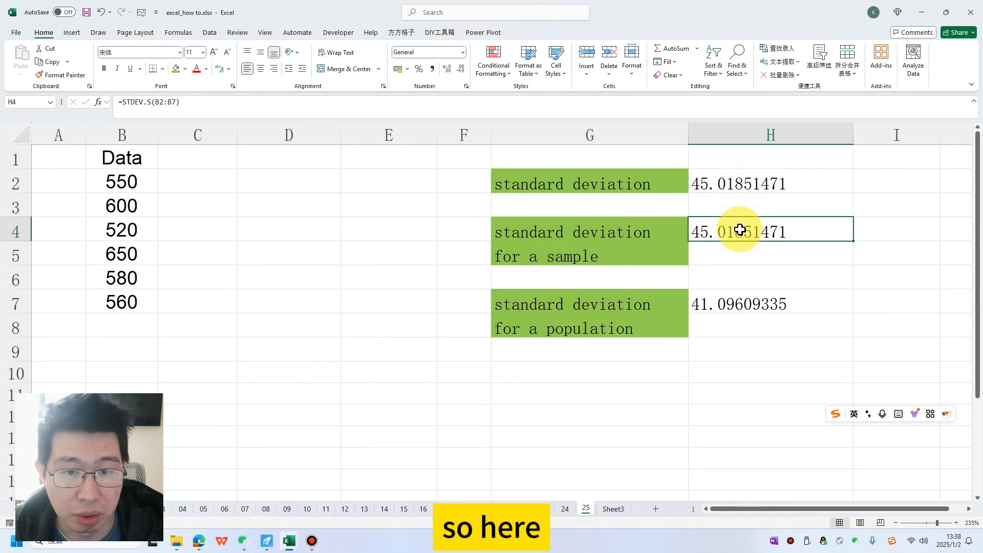
pyautogui.write('=st')
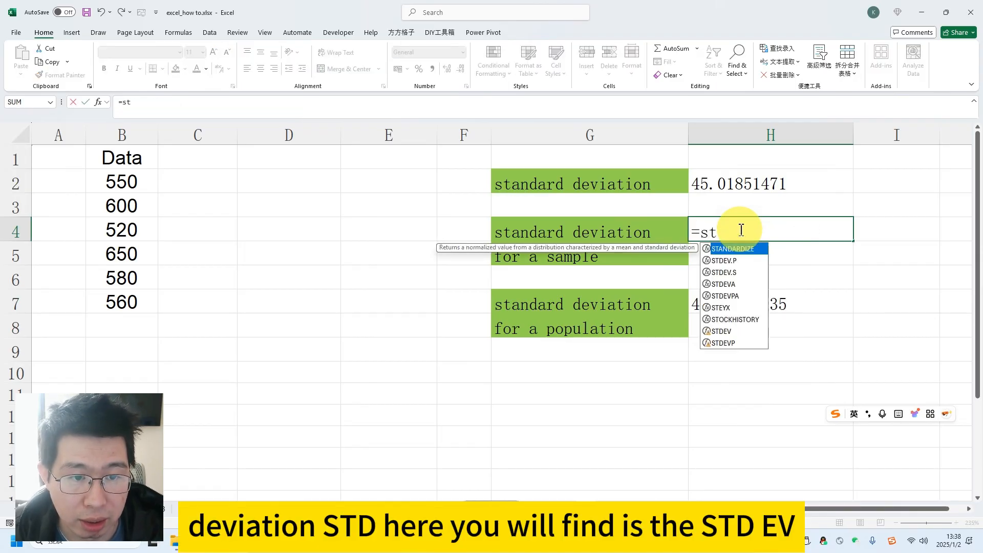
pyautogui.click(740, 274)
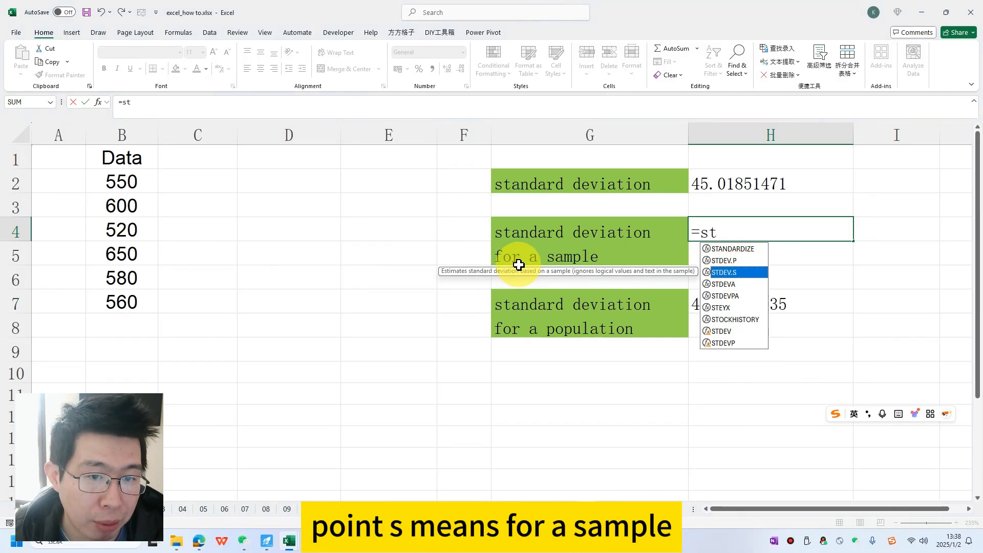
pyautogui.doubleClick(746, 273)
pyautogui.moveTo(124, 185); pyautogui.dragTo(128, 302)
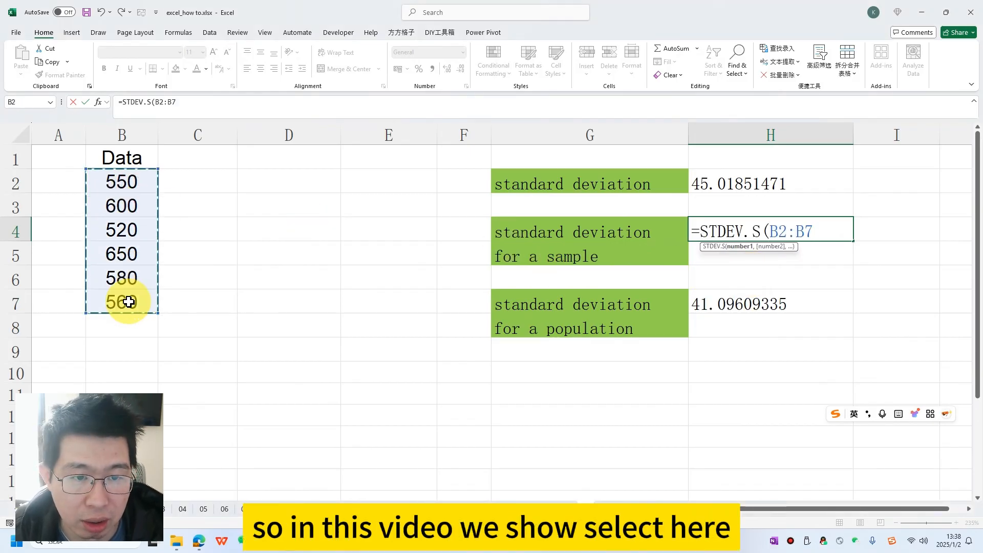
pyautogui.press('Return')
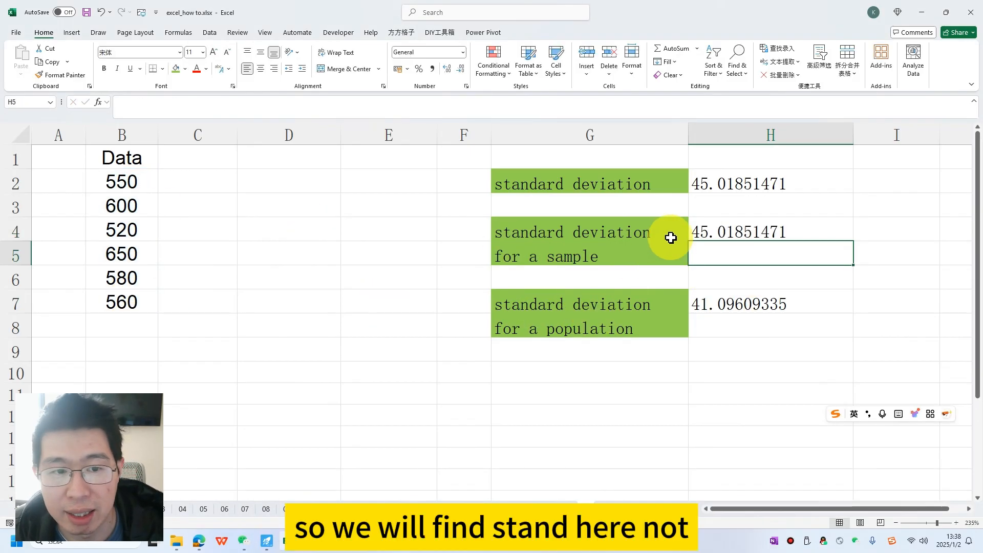
pyautogui.click(714, 185)
pyautogui.doubleClick(718, 183)
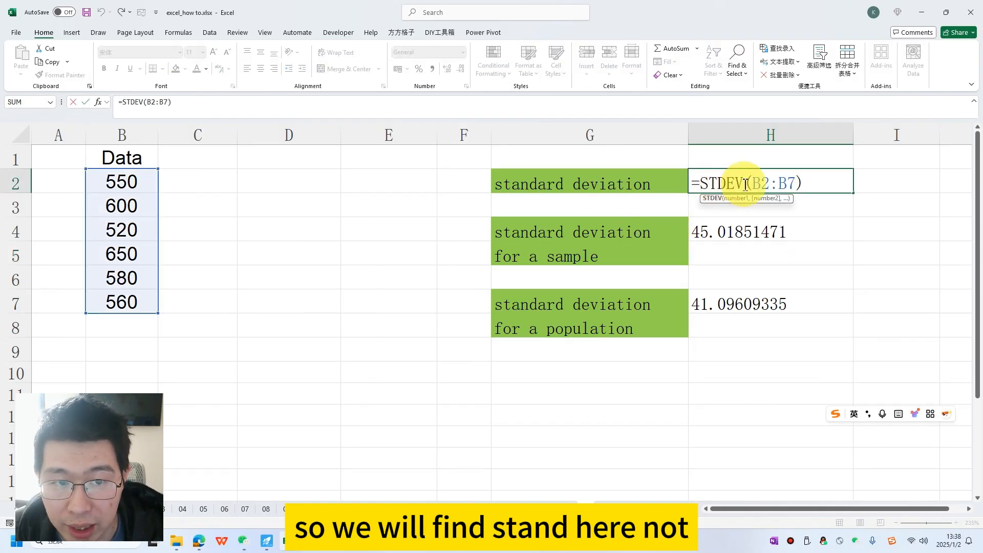
pyautogui.press('Return')
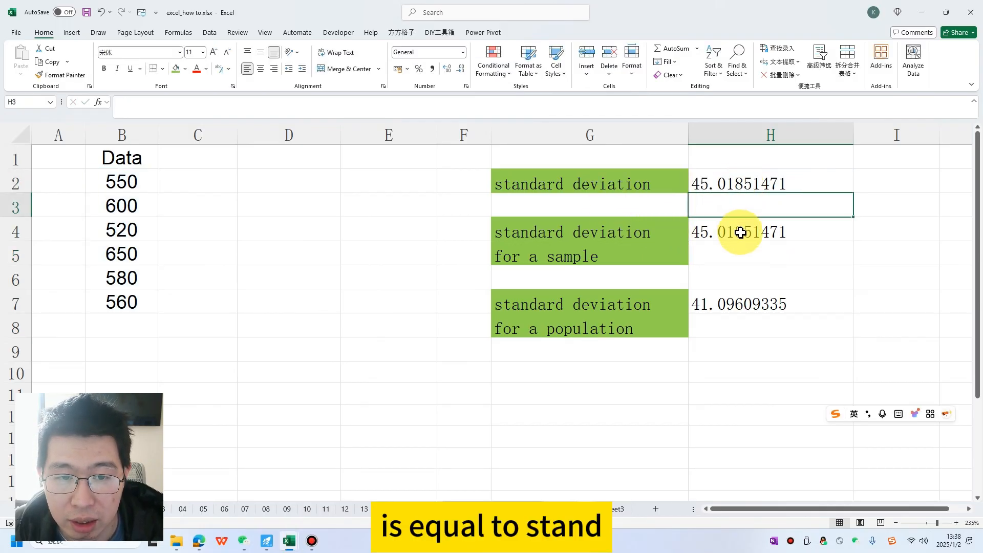
pyautogui.click(741, 233)
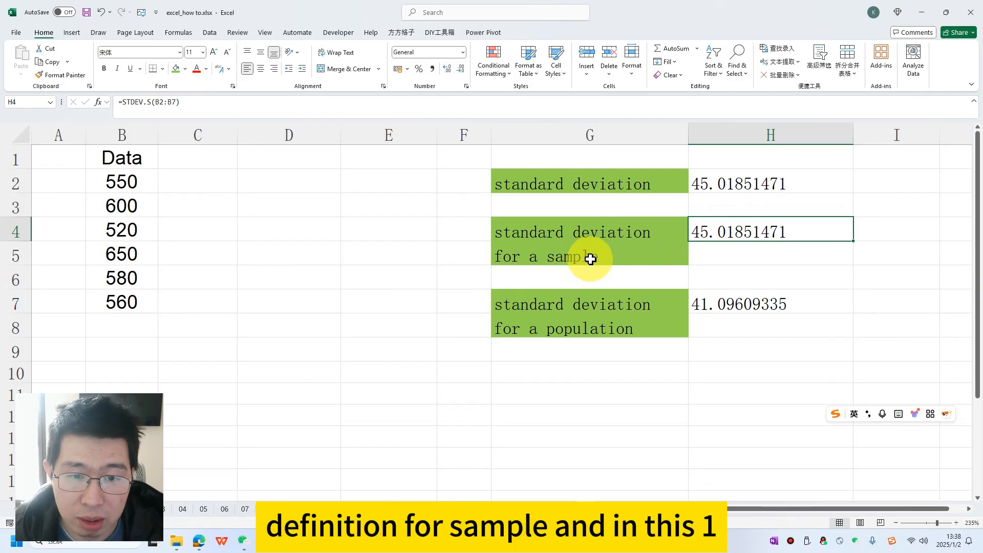
# Re-enter the population standard deviation of B2:B7 in cell H7 with the STDEV.P function.
pyautogui.click(747, 311)
pyautogui.write('=st')
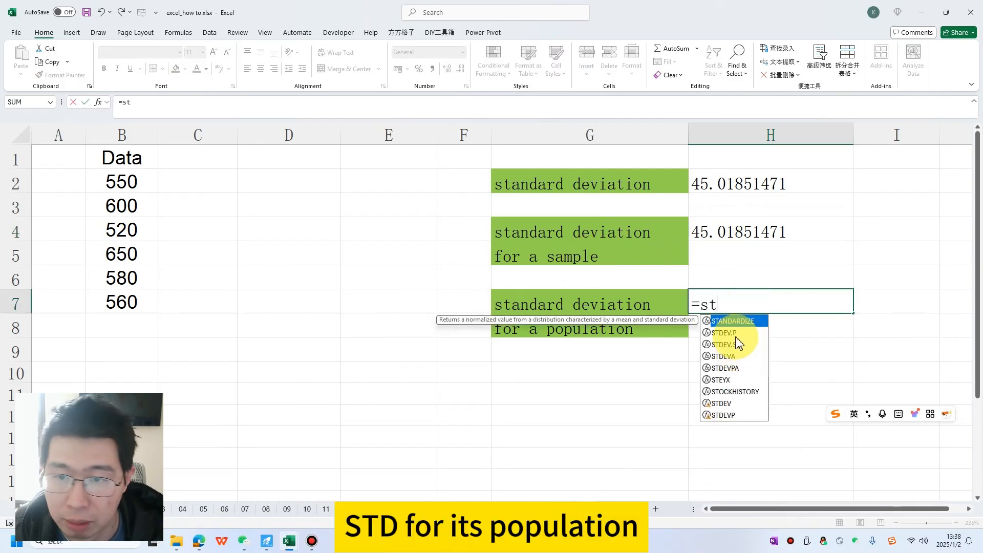
pyautogui.doubleClick(731, 333)
pyautogui.moveTo(132, 183); pyautogui.dragTo(132, 291)
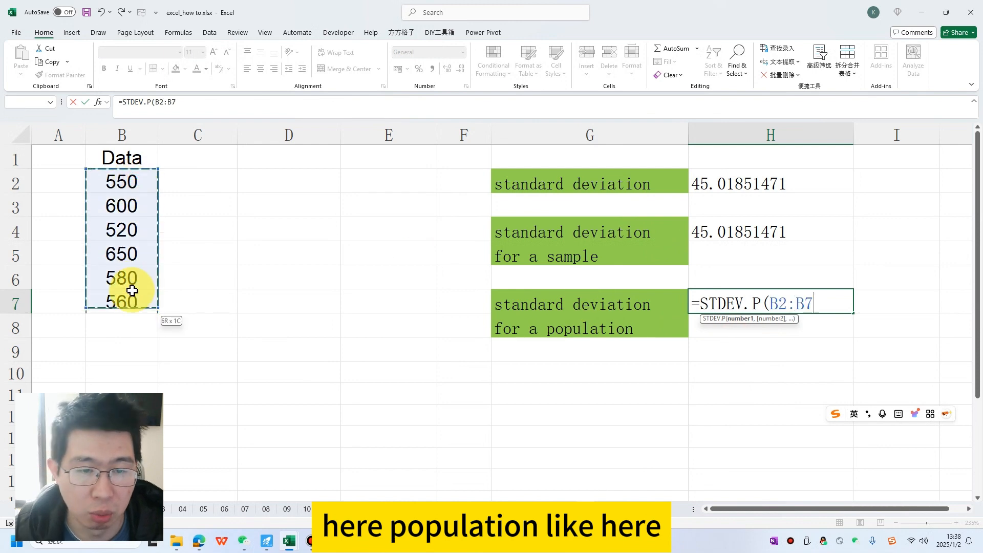
pyautogui.press('Return')
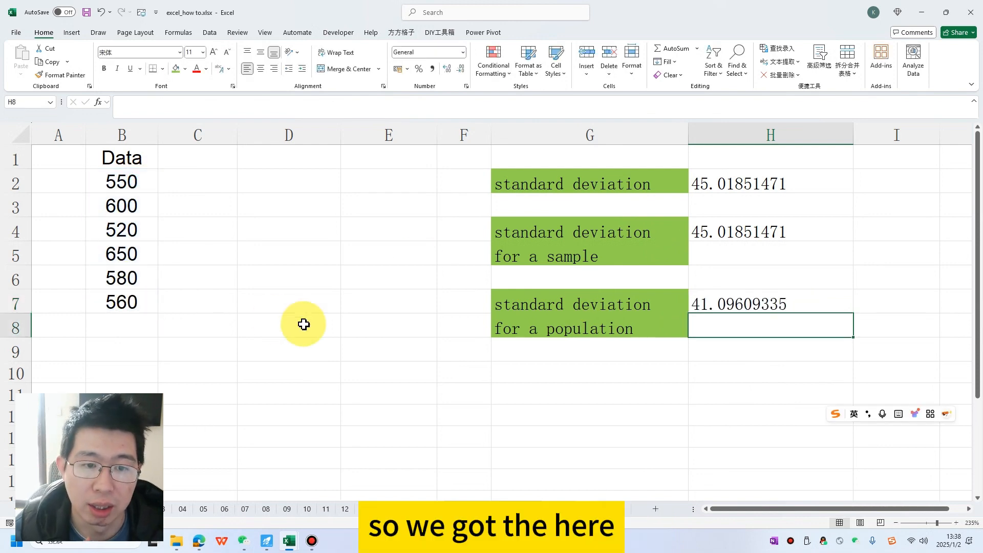
pyautogui.click(733, 310)
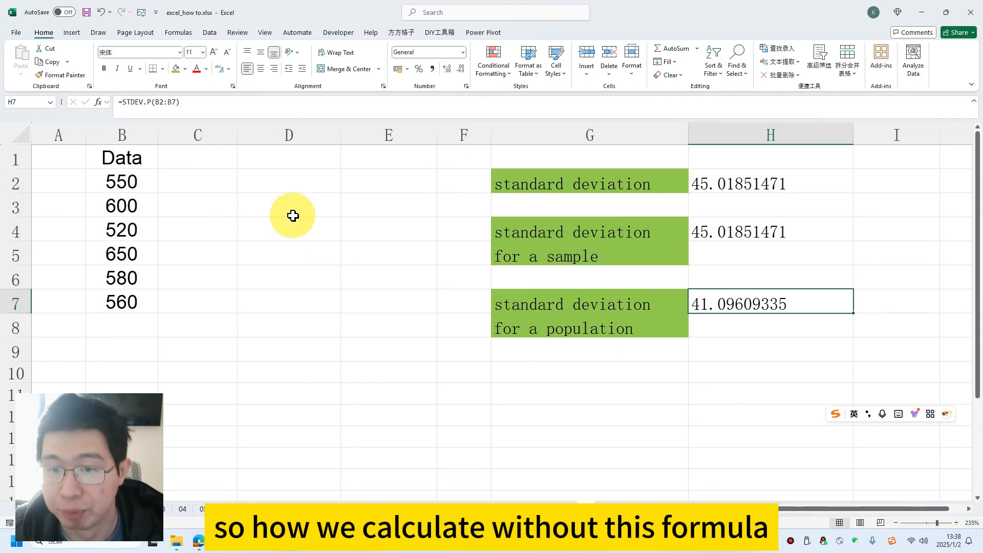
# Calculate the average of B2:B7 in cell B9 with AVERAGE, and widen column B slightly.
pyautogui.click(165, 177)
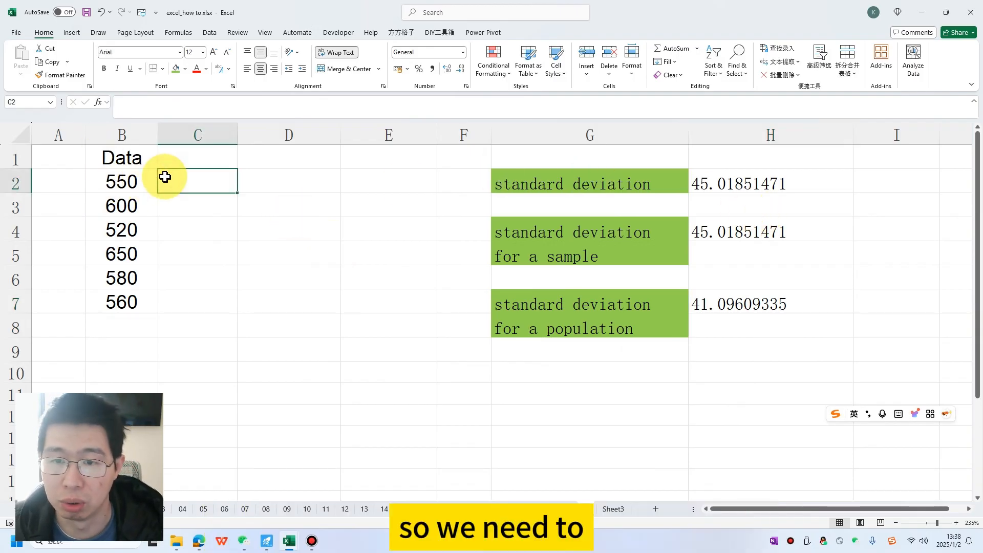
pyautogui.click(138, 343)
pyautogui.write('=aver')
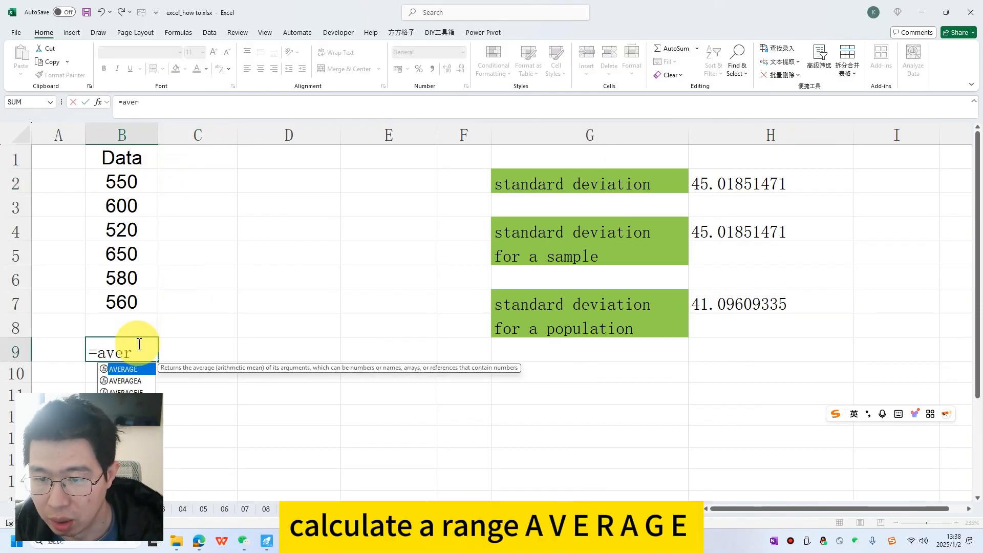
pyautogui.doubleClick(126, 371)
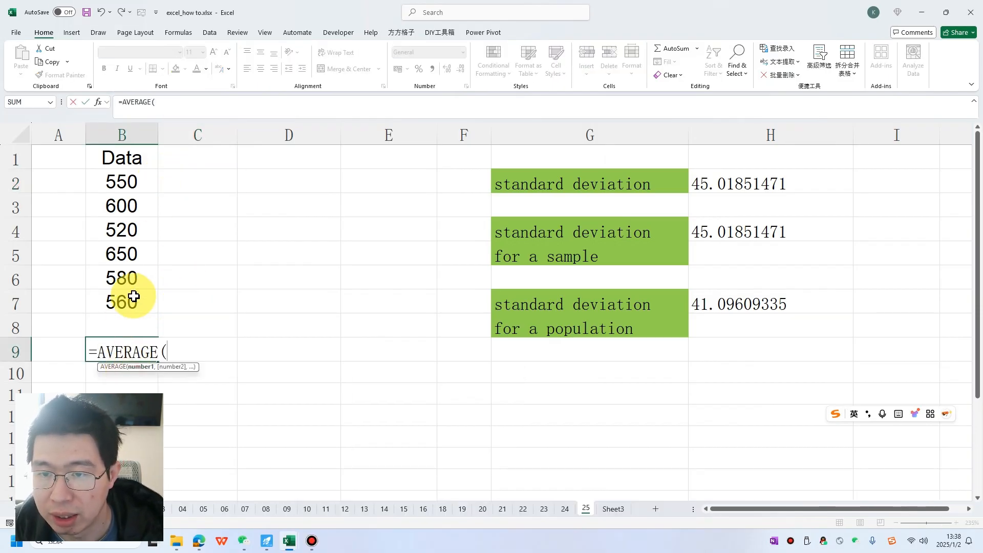
pyautogui.moveTo(131, 296); pyautogui.dragTo(134, 178)
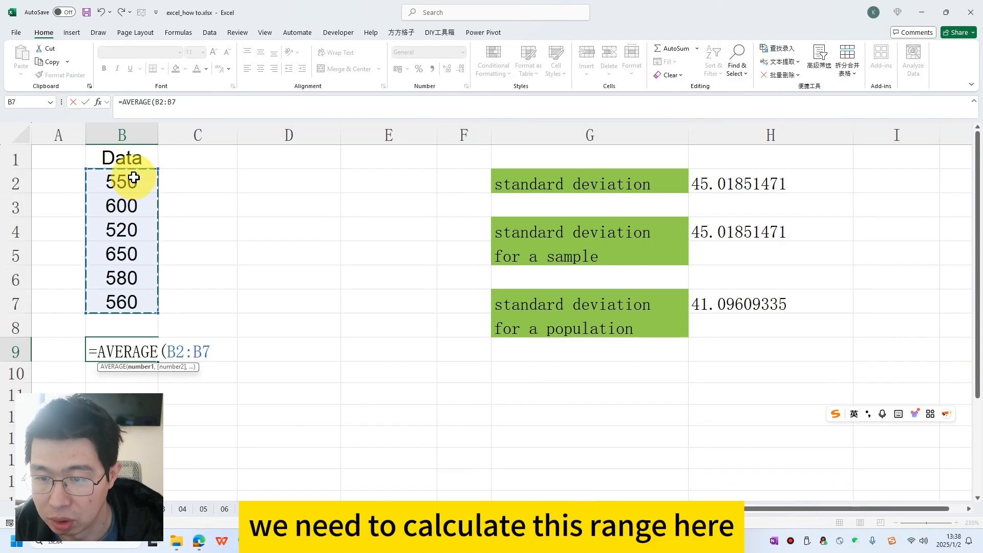
pyautogui.press('Return')
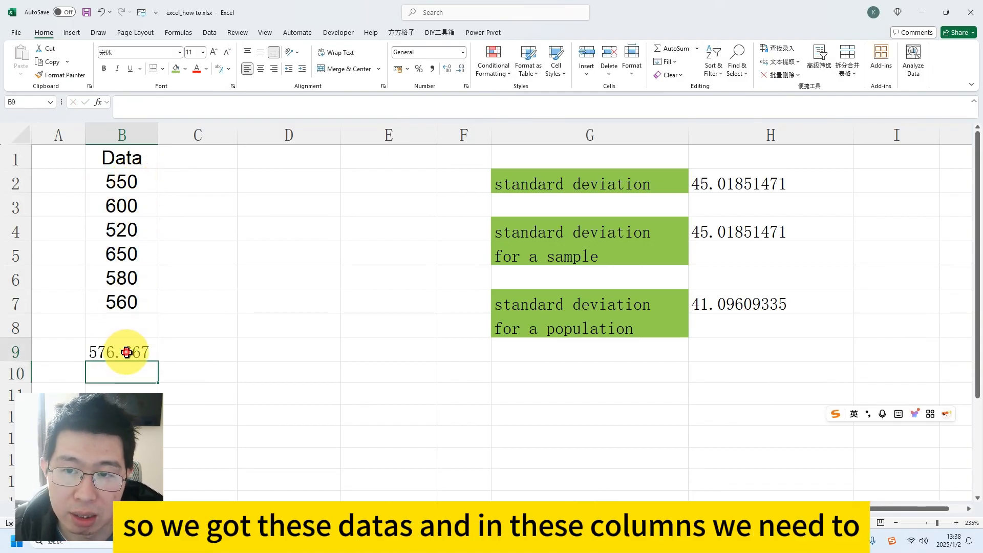
pyautogui.click(131, 351)
pyautogui.moveTo(158, 135); pyautogui.dragTo(168, 134)
# Enter the formula =B2-$B$9 in cell C2 to get the first value's deviation from the average.
pyautogui.click(197, 178)
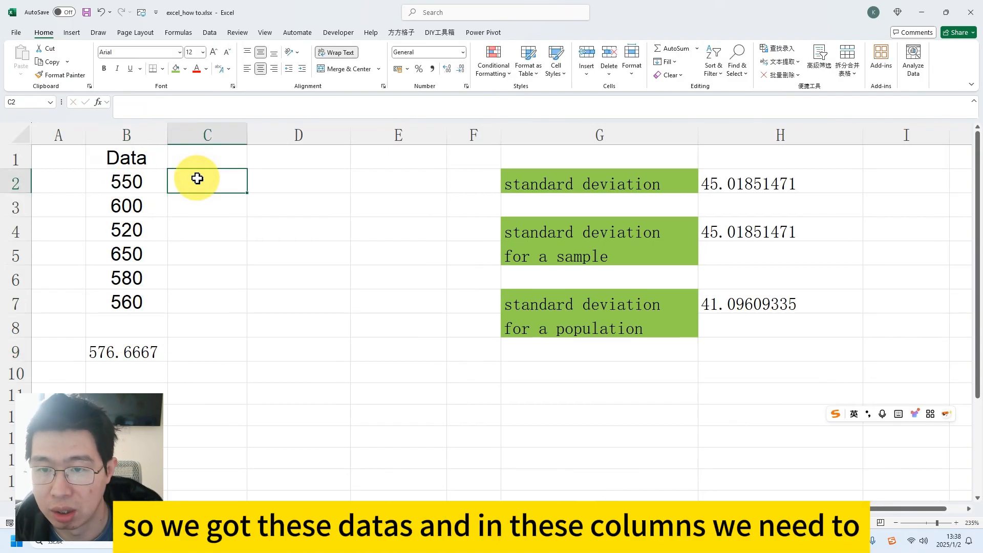
pyautogui.write('=')
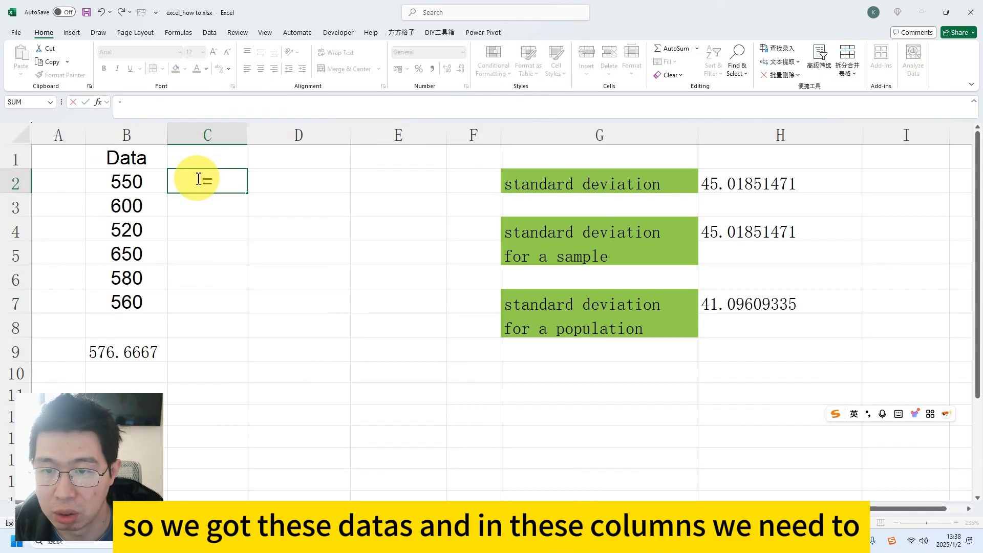
pyautogui.click(143, 188)
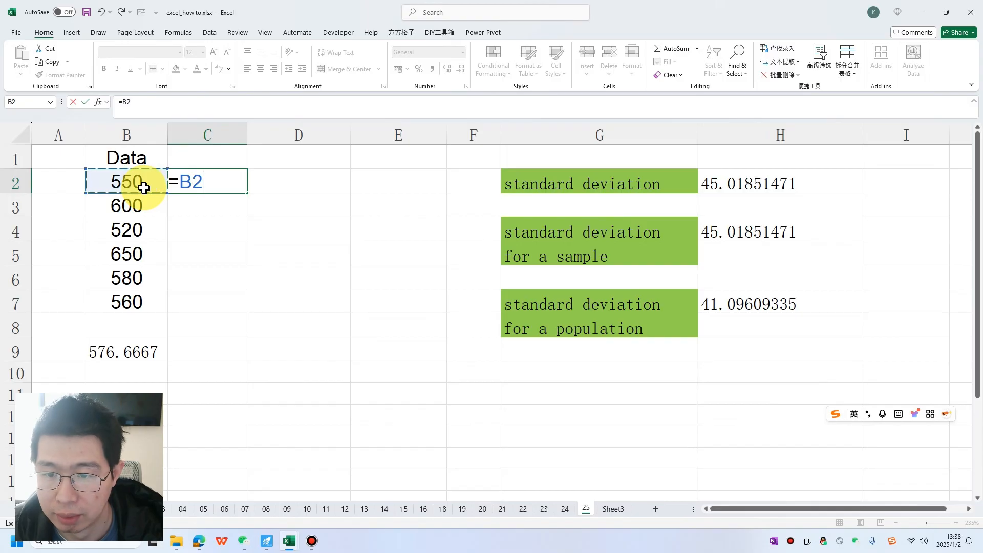
pyautogui.write('-')
pyautogui.click(139, 348)
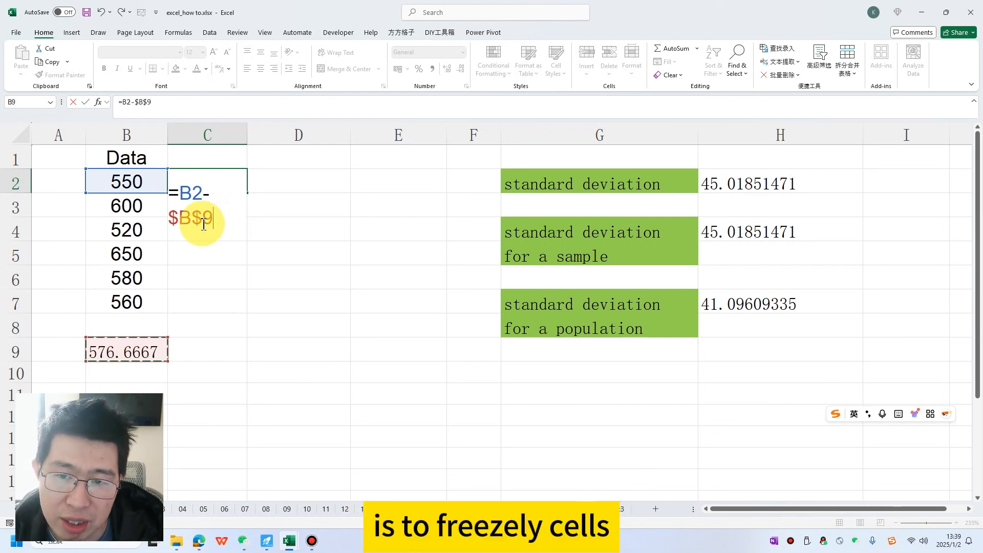
pyautogui.click(238, 224)
pyautogui.press('Return')
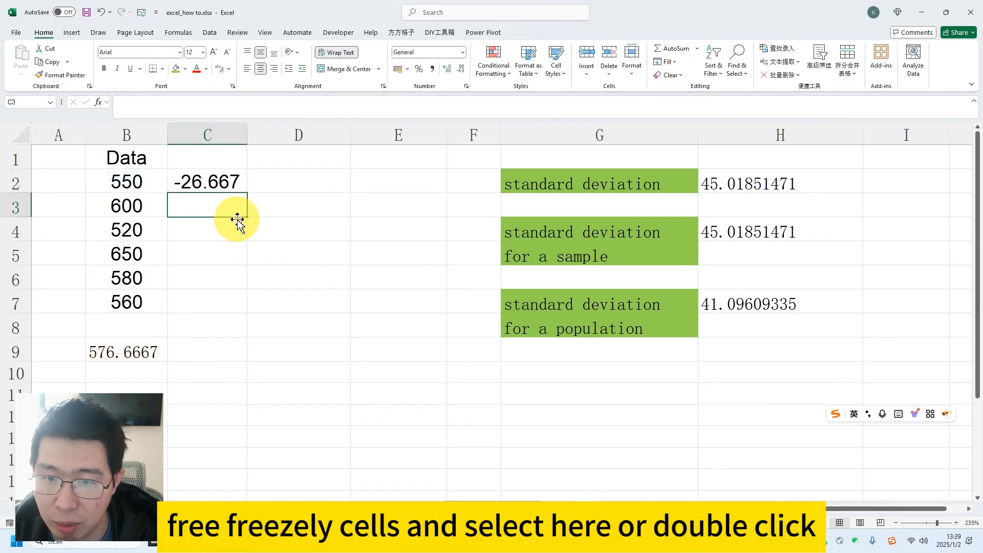
# Fill the deviation formula from C2 down to C7, and check the cell references in C4 and C6.
pyautogui.click(226, 181)
pyautogui.doubleClick(247, 192)
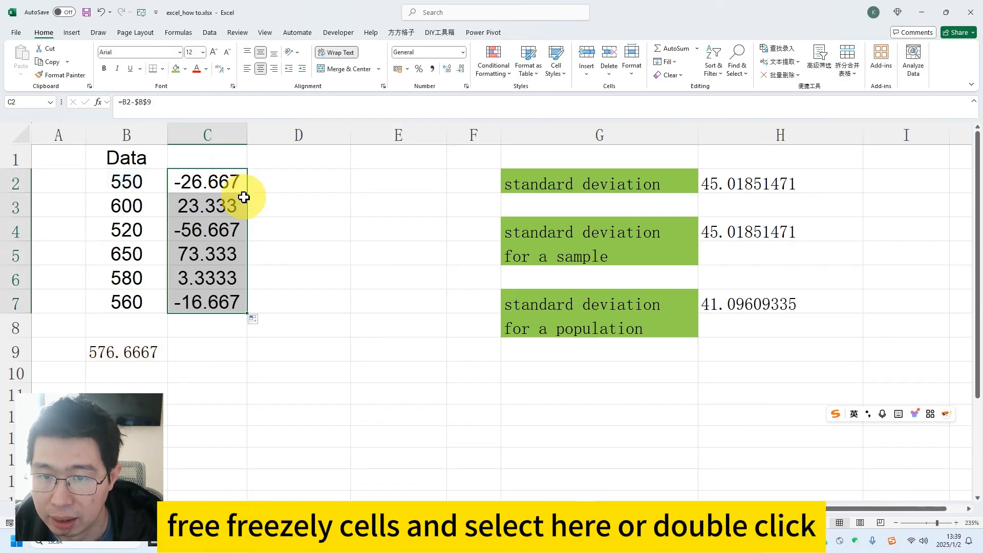
pyautogui.click(227, 180)
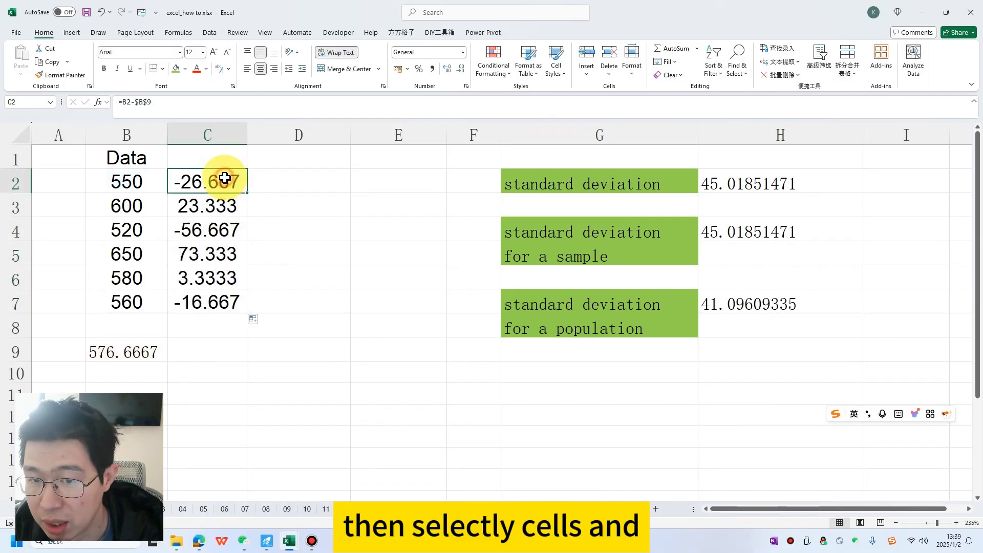
pyautogui.doubleClick(249, 193)
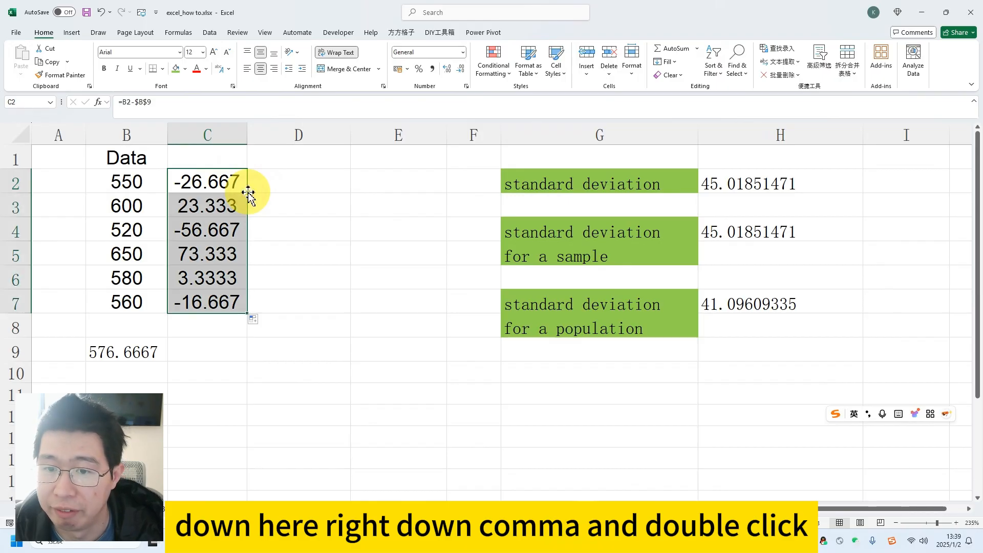
pyautogui.click(226, 230)
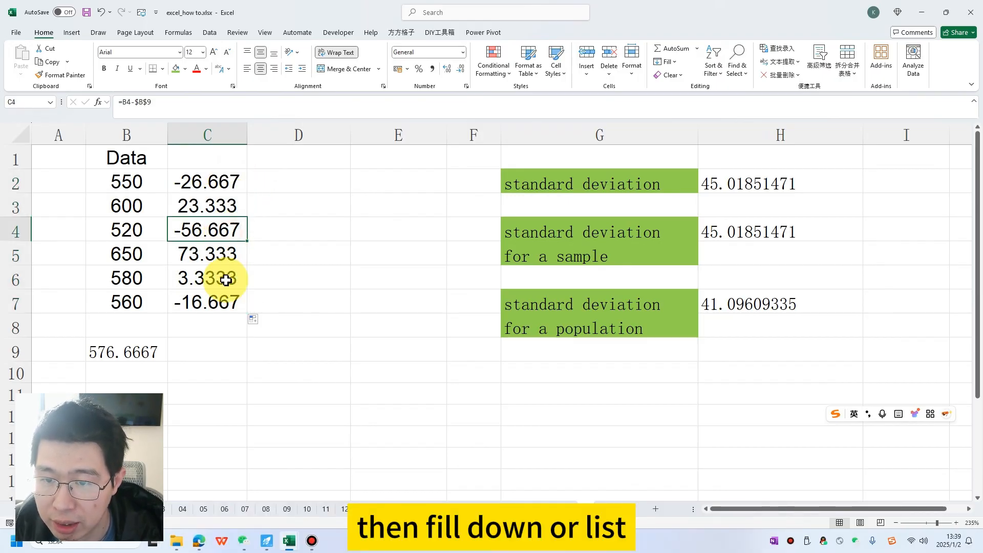
pyautogui.doubleClick(230, 277)
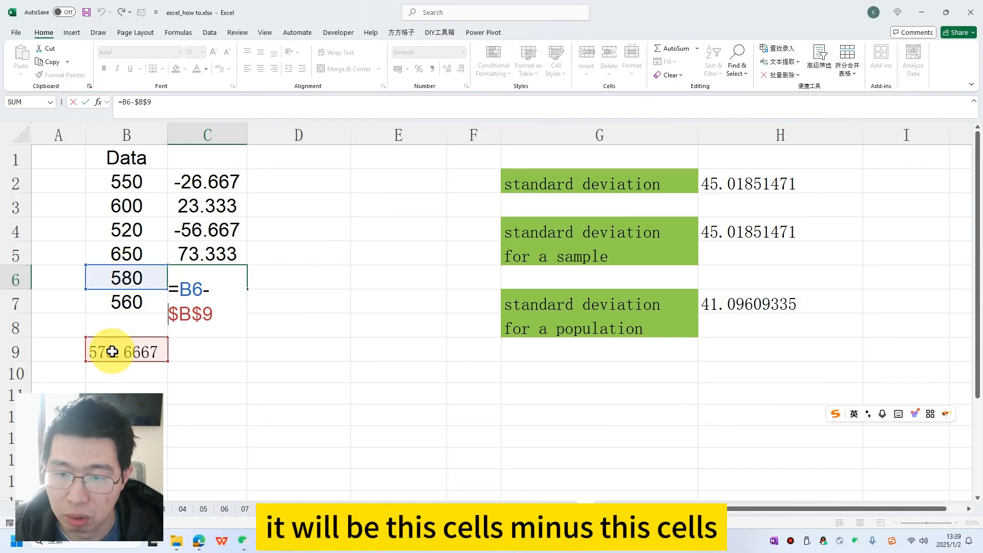
# Square the first deviation in cell D2 with the formula =C2^2, and fill it down to D7.
pyautogui.press('Return')
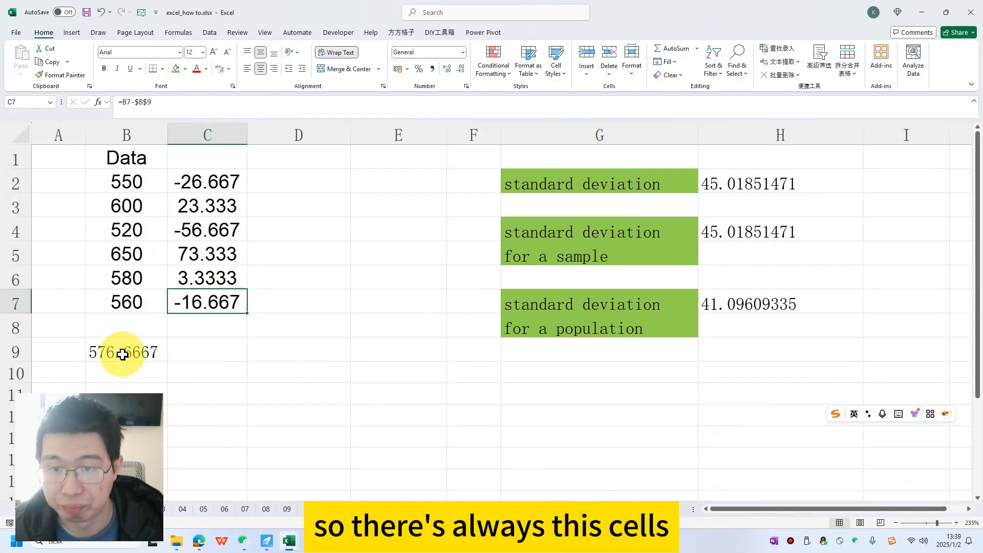
pyautogui.click(106, 344)
pyautogui.click(275, 179)
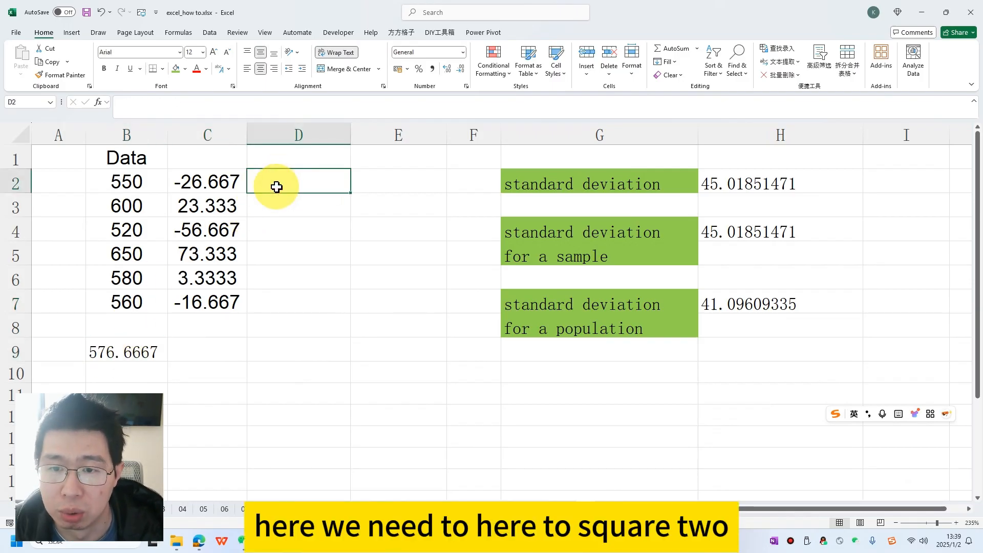
pyautogui.write('=')
pyautogui.press('Left')
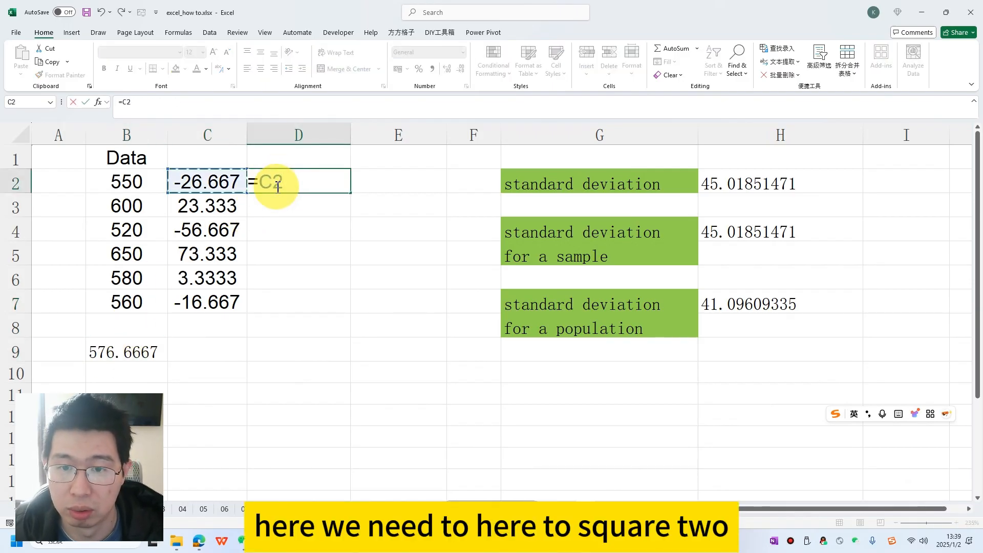
pyautogui.press('Return')
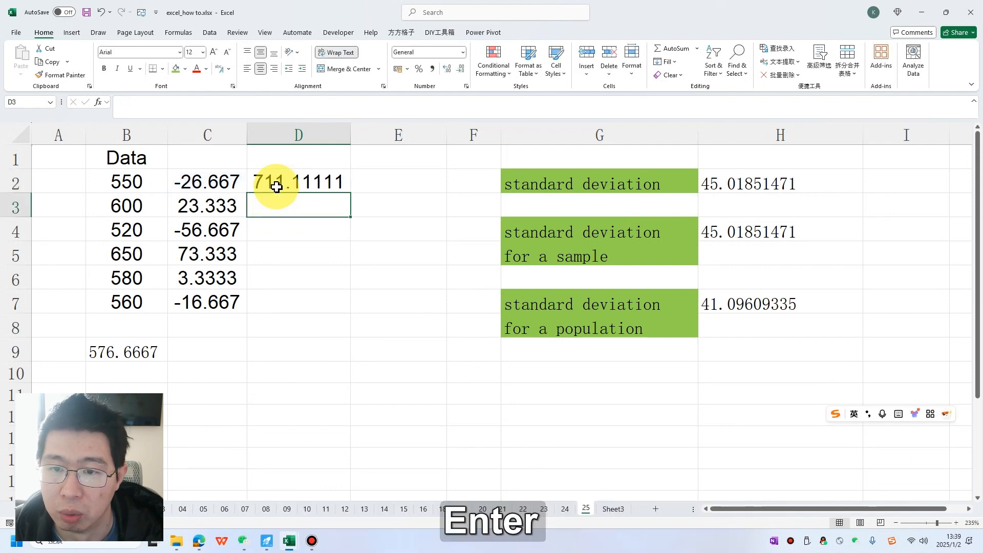
pyautogui.click(275, 186)
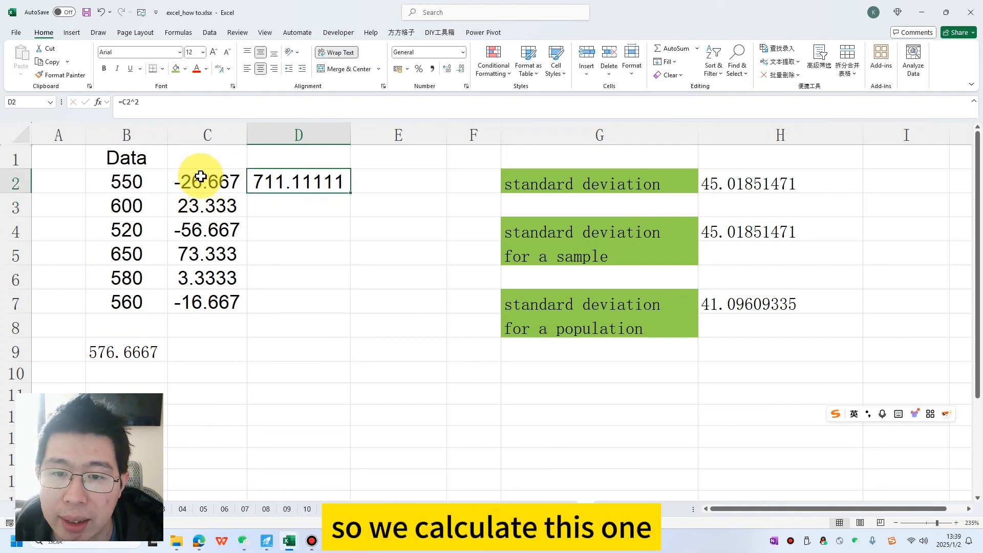
pyautogui.doubleClick(350, 193)
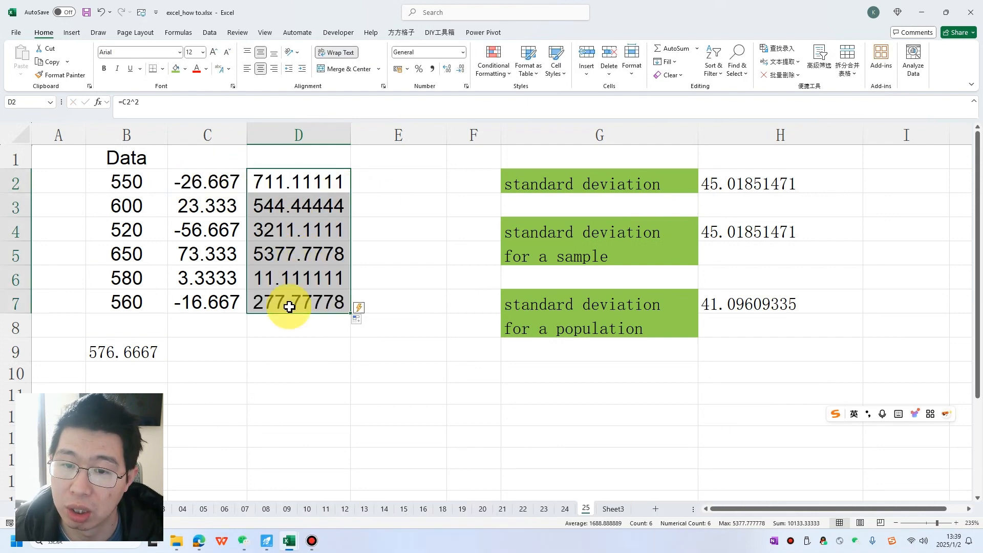
# Sum the squared deviations D2:D7 in cell D8 with the SUM function.
pyautogui.click(291, 333)
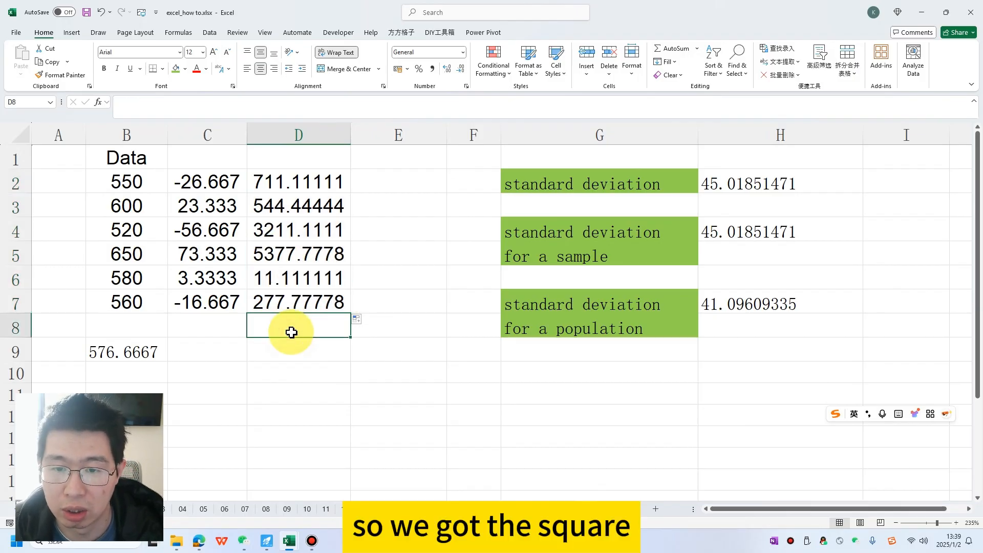
pyautogui.write('=sum(')
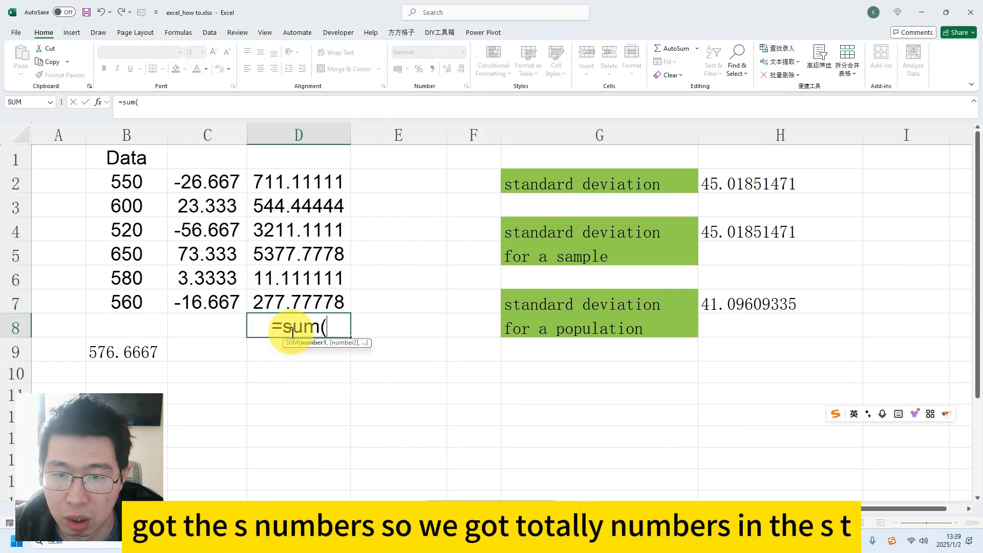
pyautogui.moveTo(296, 302); pyautogui.dragTo(300, 185)
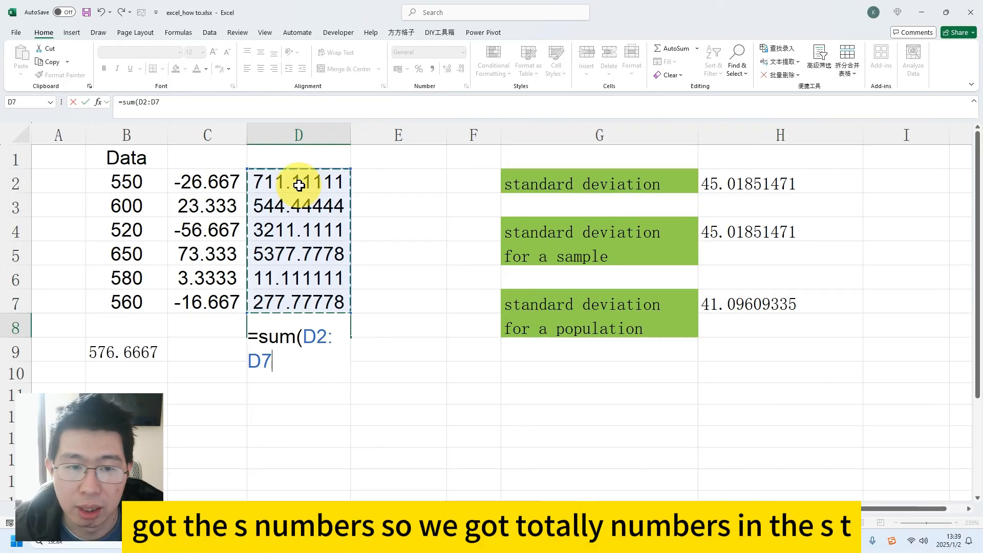
pyautogui.press('Return')
# Count the data values in B2:B7 in cell D10 with the COUNT function.
pyautogui.click(286, 377)
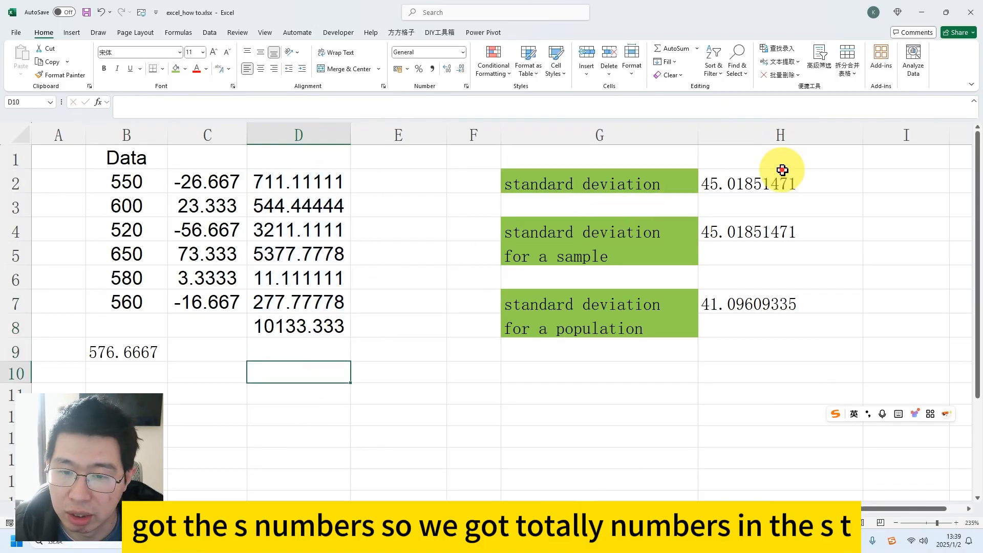
pyautogui.click(782, 170)
pyautogui.click(276, 375)
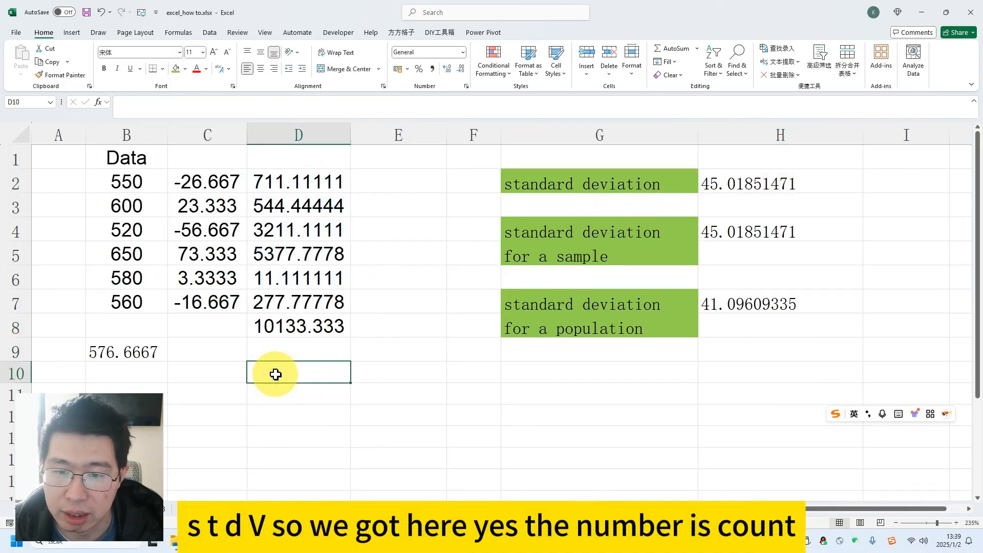
pyautogui.doubleClick(276, 374)
pyautogui.write('=counta')
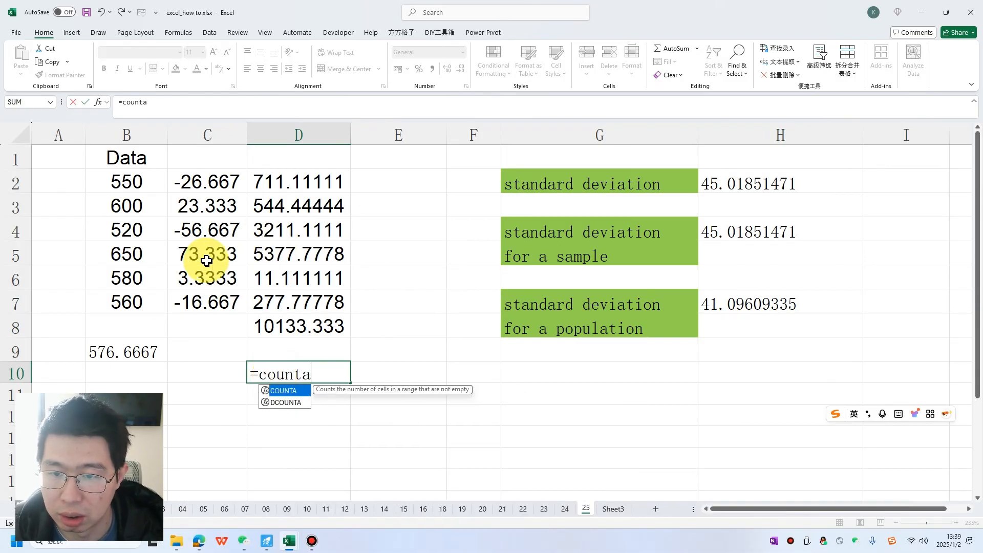
pyautogui.press('BackSpace')
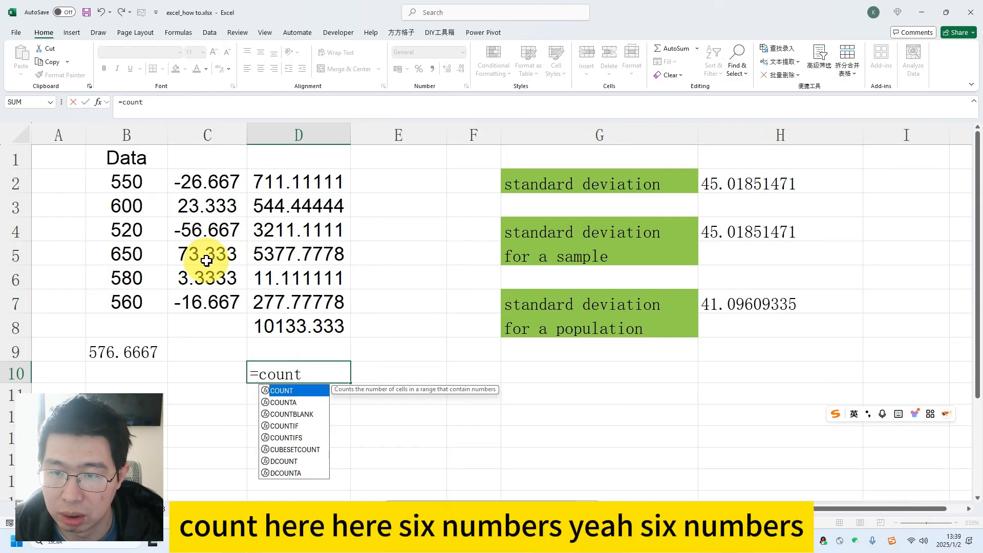
pyautogui.press('Tab')
pyautogui.moveTo(123, 302); pyautogui.dragTo(133, 174)
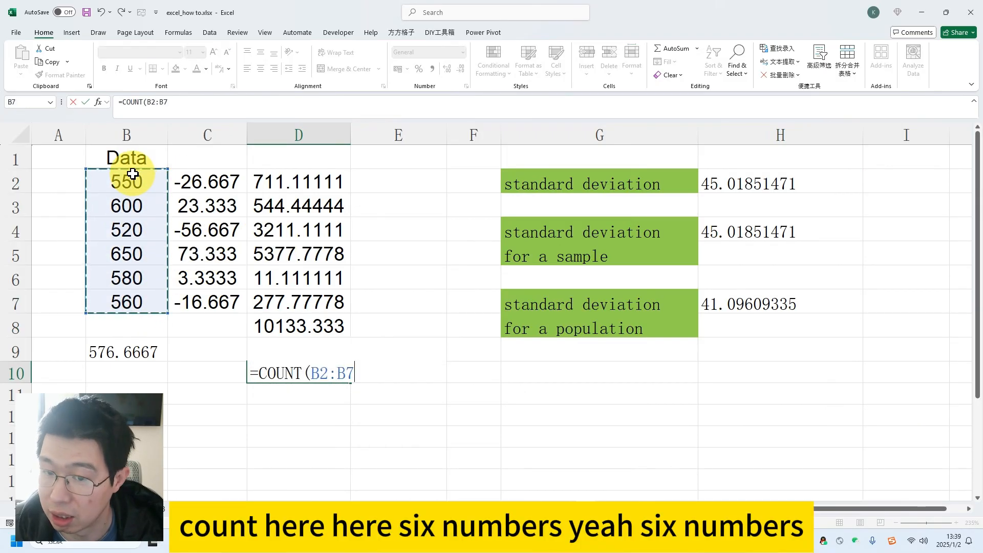
pyautogui.press('Return')
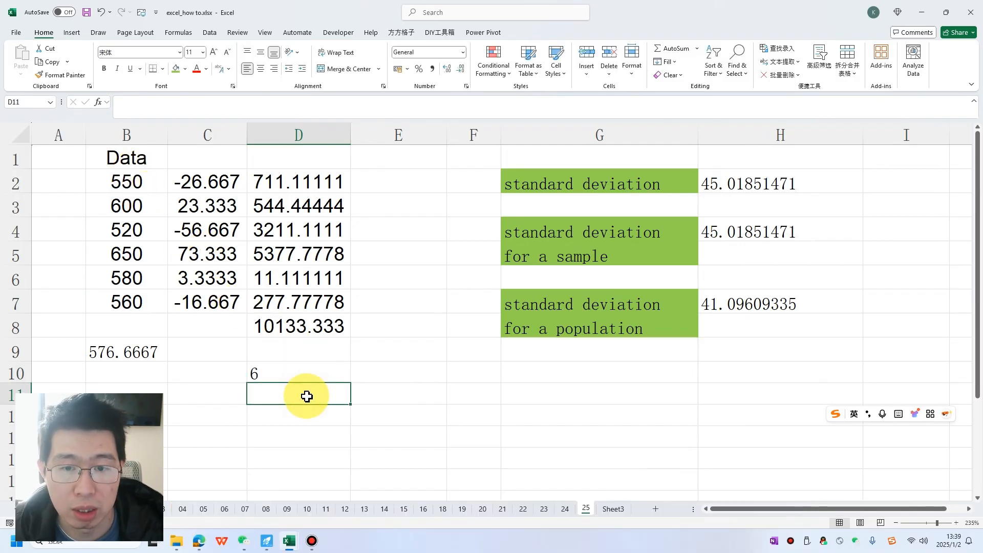
# Begin a formula in cell D11 with =(D8/ to divide the sum of squared deviations.
pyautogui.write('=')
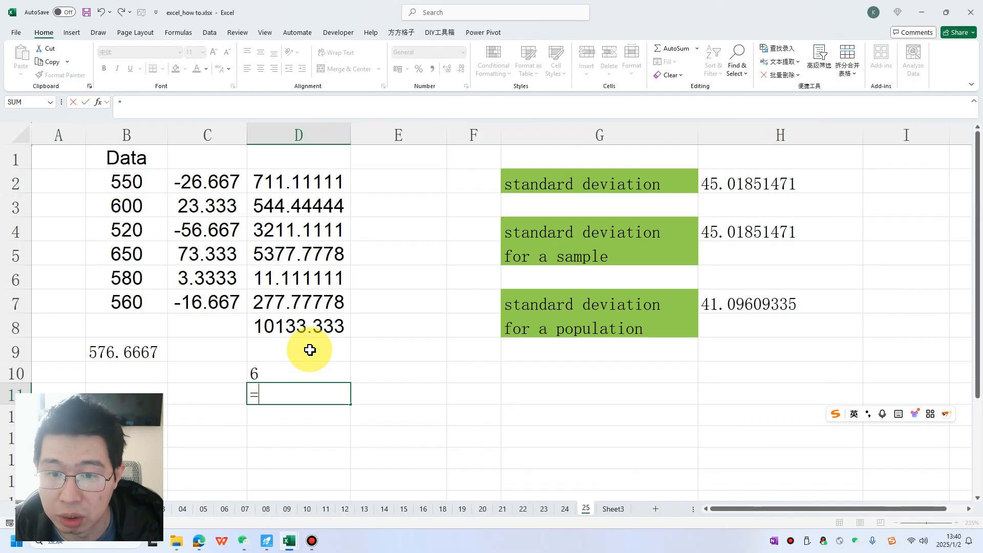
pyautogui.write('(')
pyautogui.click(306, 330)
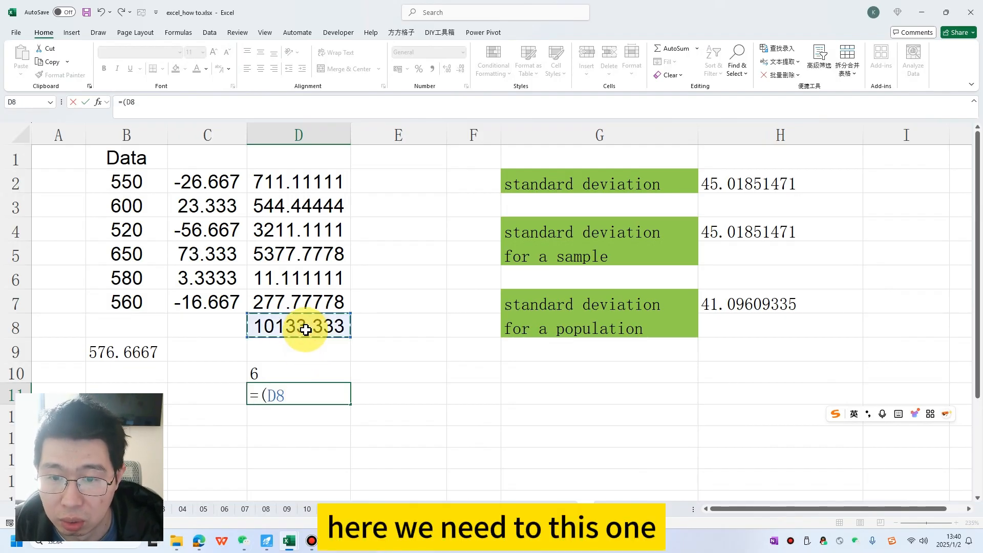
pyautogui.write('/')
pyautogui.click(283, 359)
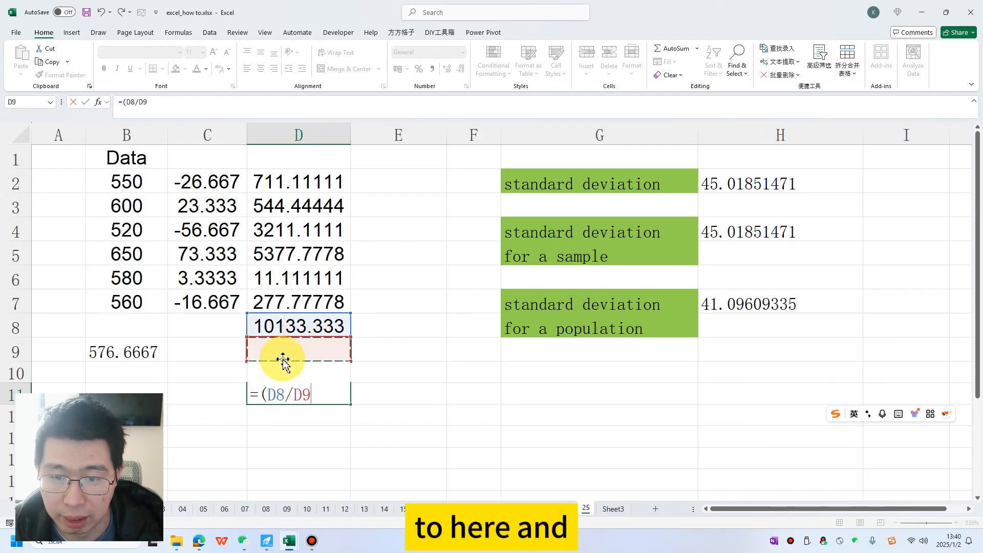
pyautogui.press('Down')
pyautogui.press('Up')
pyautogui.press('Up')
pyautogui.press('Up')
pyautogui.press('Up')
pyautogui.press('Up')
pyautogui.press('Up')
pyautogui.press('Up')
pyautogui.press('Up')
pyautogui.press('Up')
pyautogui.press('BackSpace')
pyautogui.press('BackSpace')
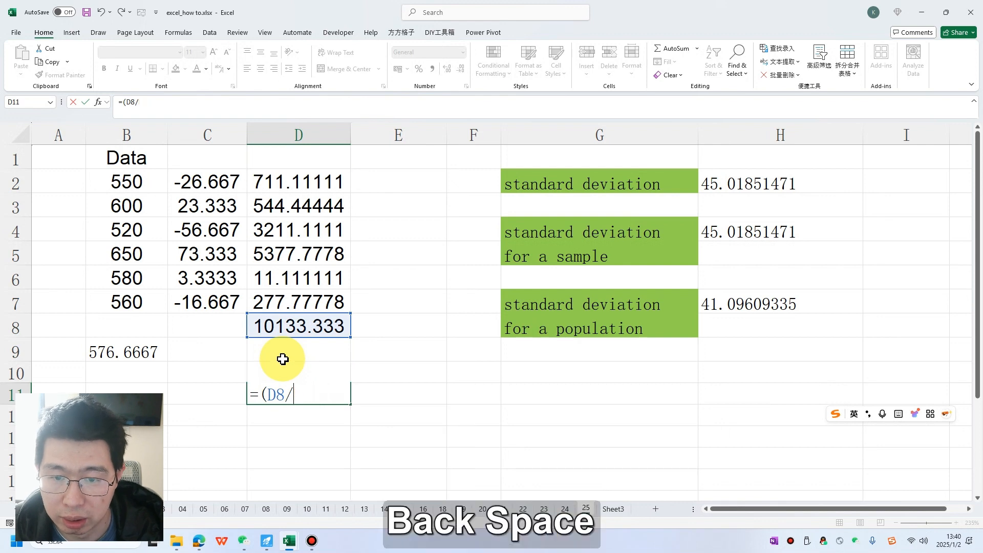
# Complete the formula in D11 as =(D8/(D10-1)), dividing by the count minus one.
pyautogui.click(283, 359)
pyautogui.press('Down')
pyautogui.write('-1')
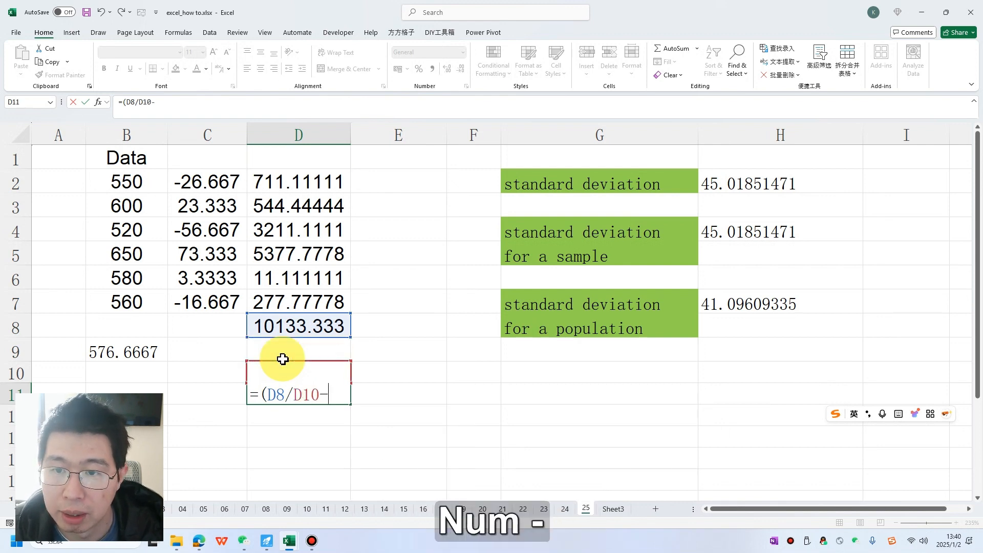
pyautogui.click(139, 106)
pyautogui.write('(')
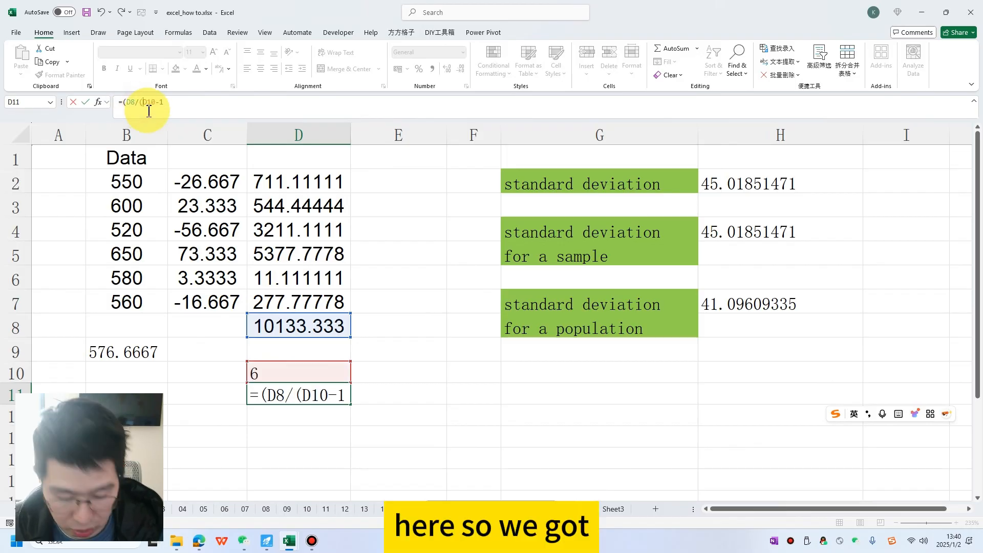
pyautogui.click(189, 106)
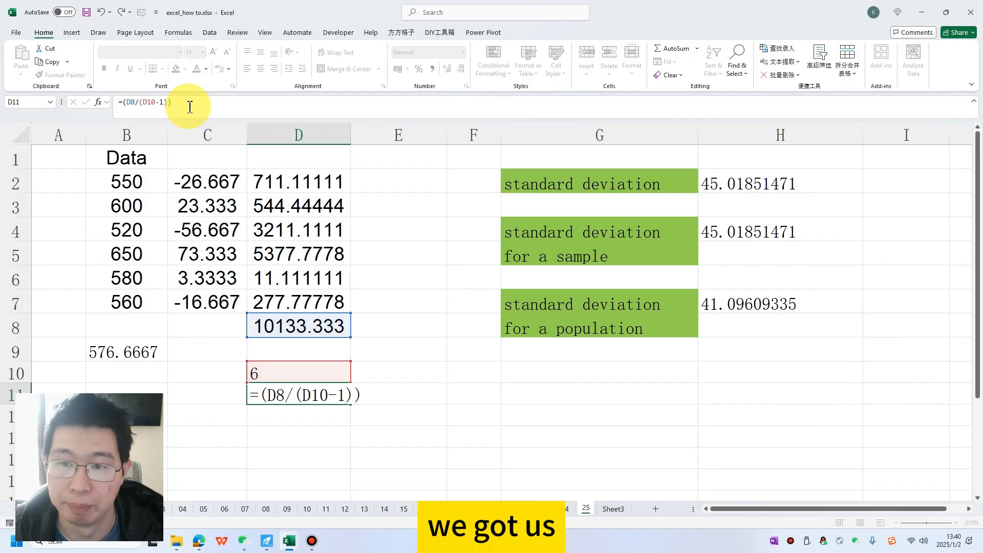
pyautogui.press('Return')
# Take the square root in D11 by extending its formula to =(D8/(D10-1))^0.5.
pyautogui.click(219, 107)
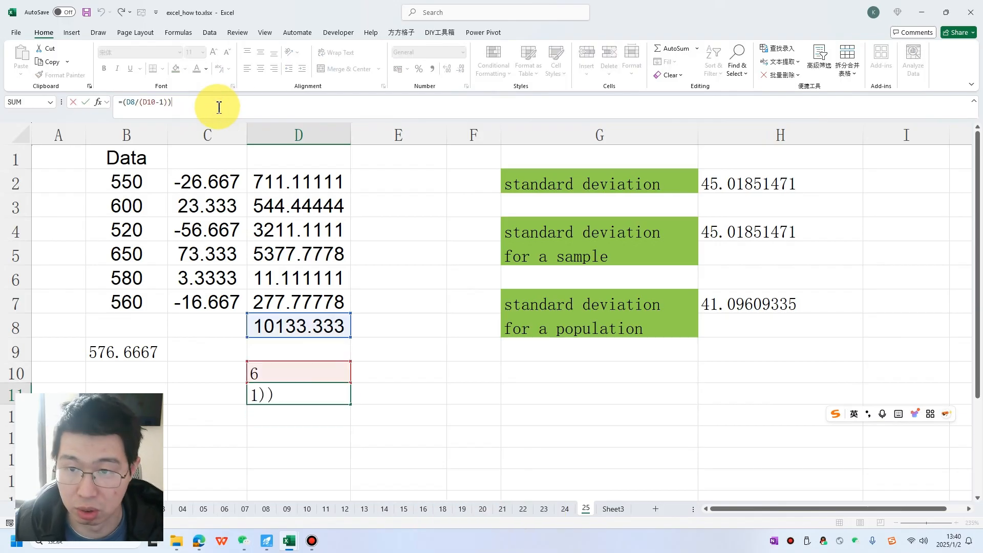
pyautogui.write('^0.5')
pyautogui.press('Return')
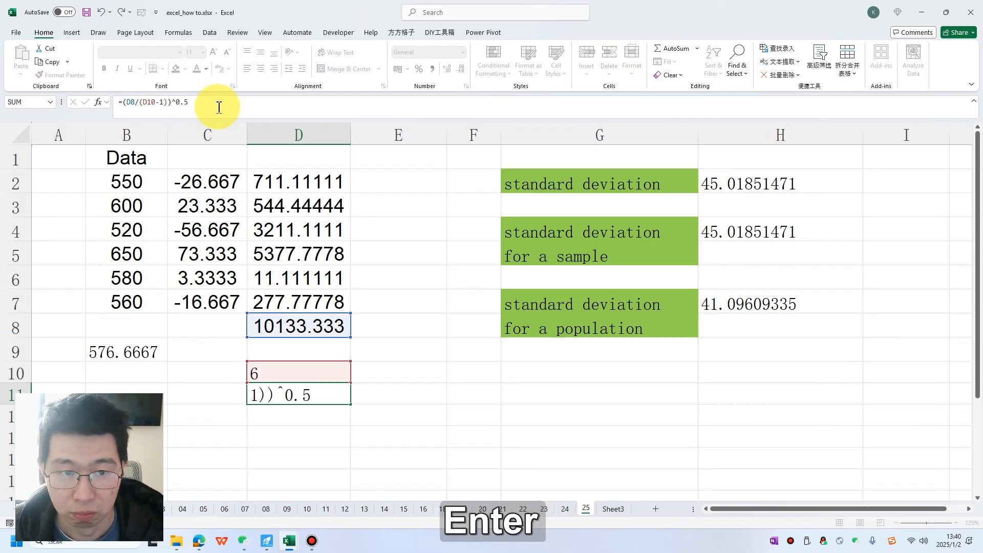
# Examine the -1 term in the sample standard deviation formula in D11.
pyautogui.click(318, 395)
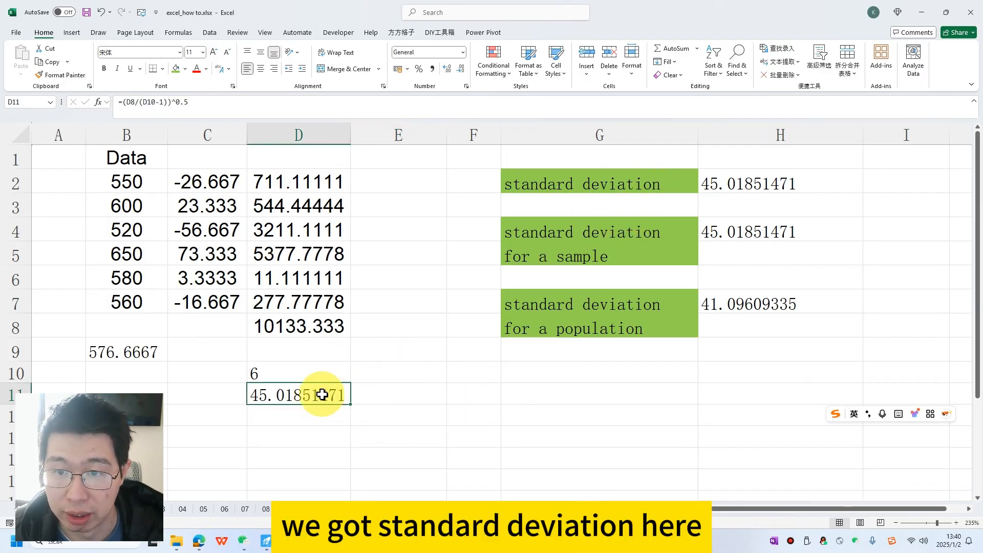
pyautogui.click(159, 103)
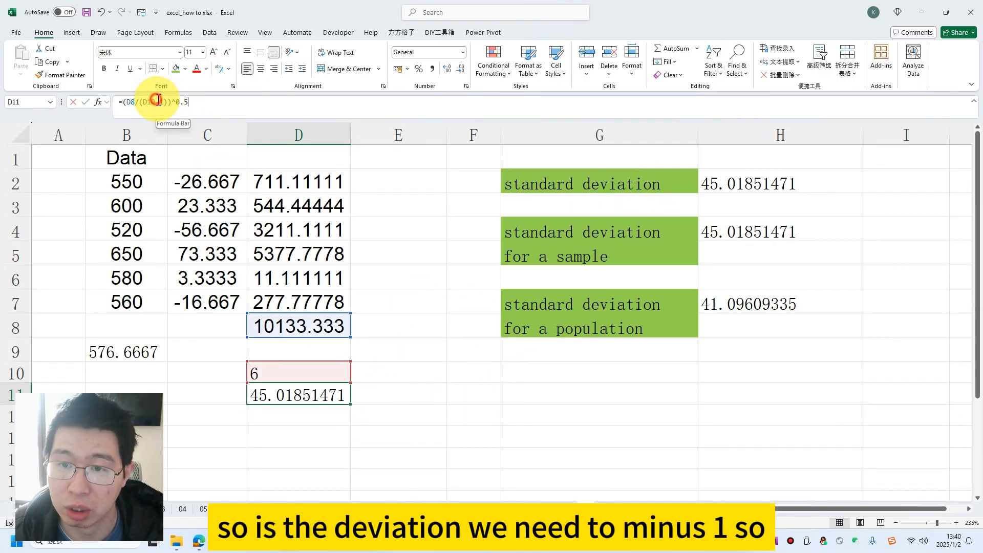
pyautogui.moveTo(156, 102); pyautogui.dragTo(166, 102)
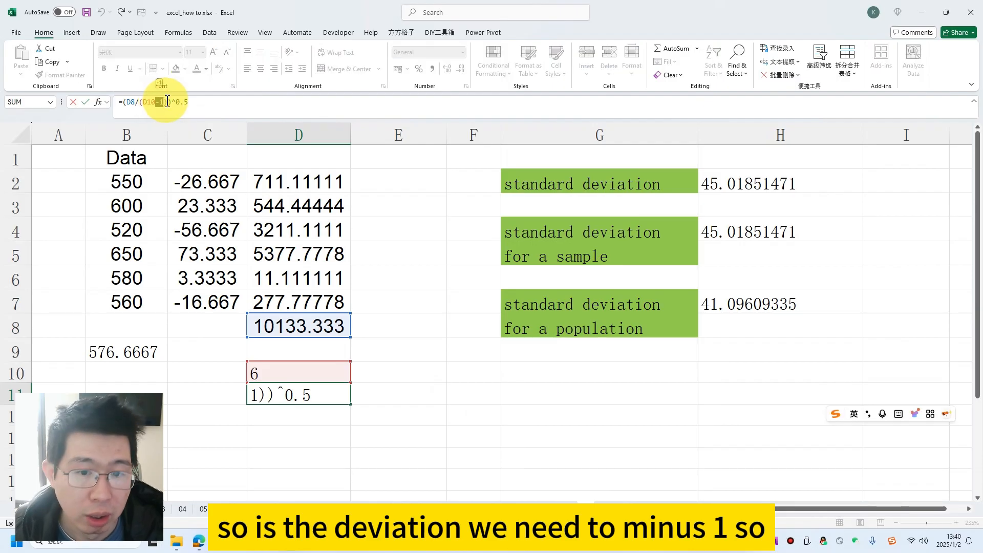
pyautogui.press('Return')
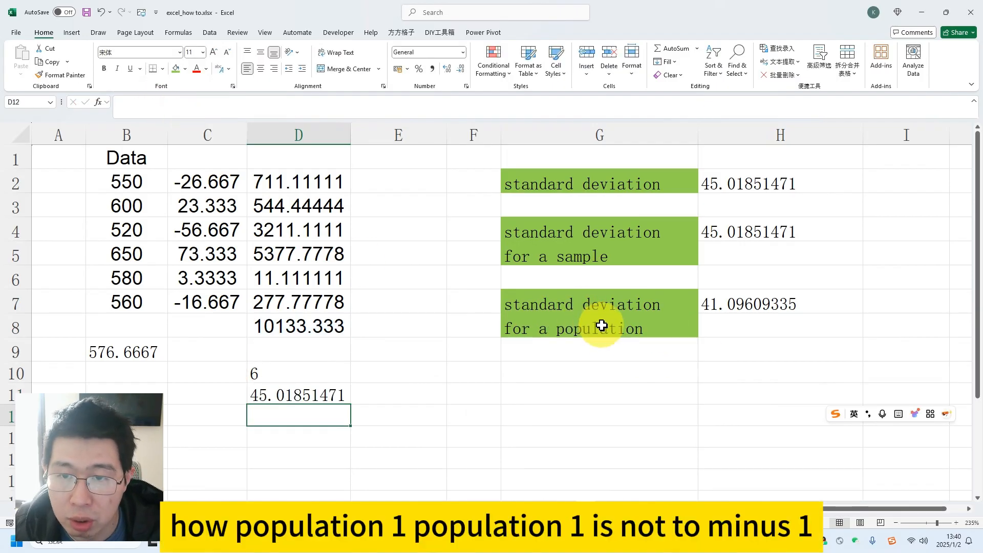
# Copy the D11 formula text into cell D12 and remove the -1, giving =(D8/(D10))^0.5 for the population.
pyautogui.click(305, 395)
pyautogui.moveTo(219, 103); pyautogui.dragTo(3, 23)
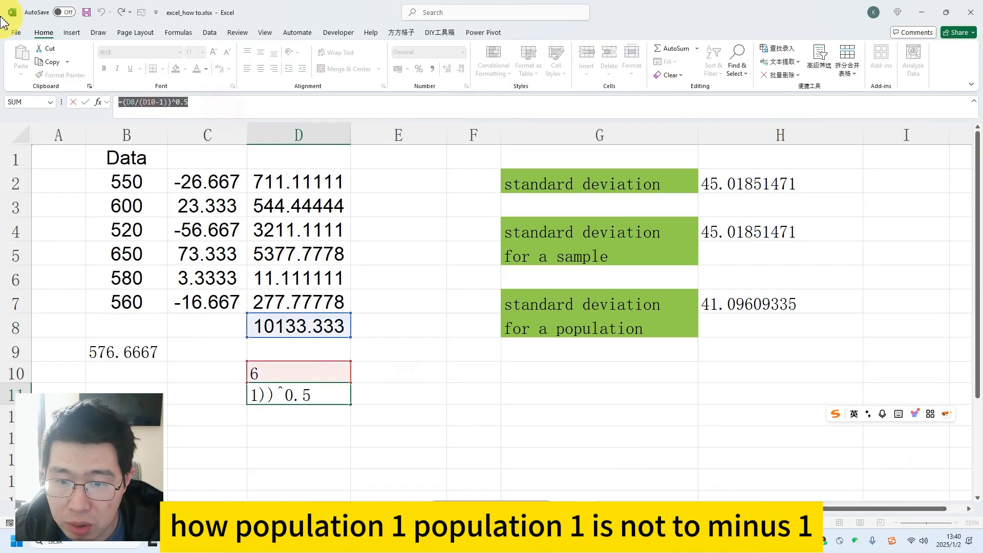
pyautogui.hotkey('ctrl', 'c')
pyautogui.press('Return')
pyautogui.doubleClick(318, 413)
pyautogui.hotkey('ctrl', 'v')
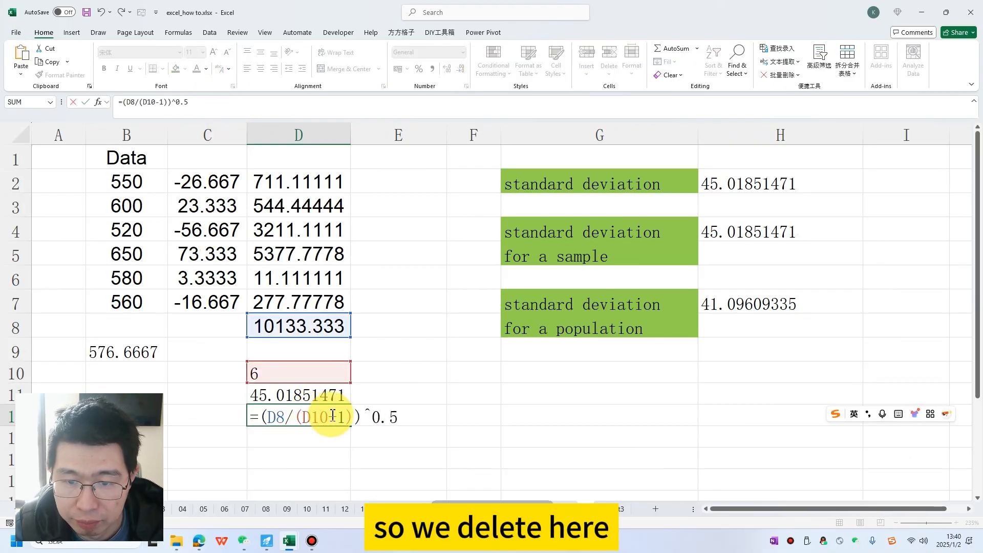
pyautogui.press('BackSpace')
pyautogui.press('BackSpace')
pyautogui.press('Return')
pyautogui.click(333, 413)
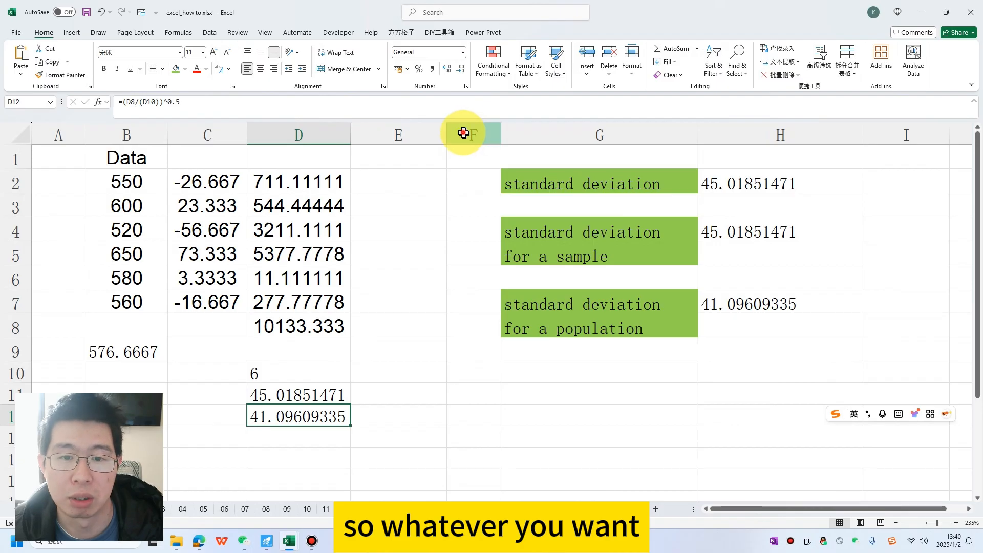
# Delete the empty column F beside the standard deviation labels.
pyautogui.rightClick(464, 133)
pyautogui.click(500, 248)
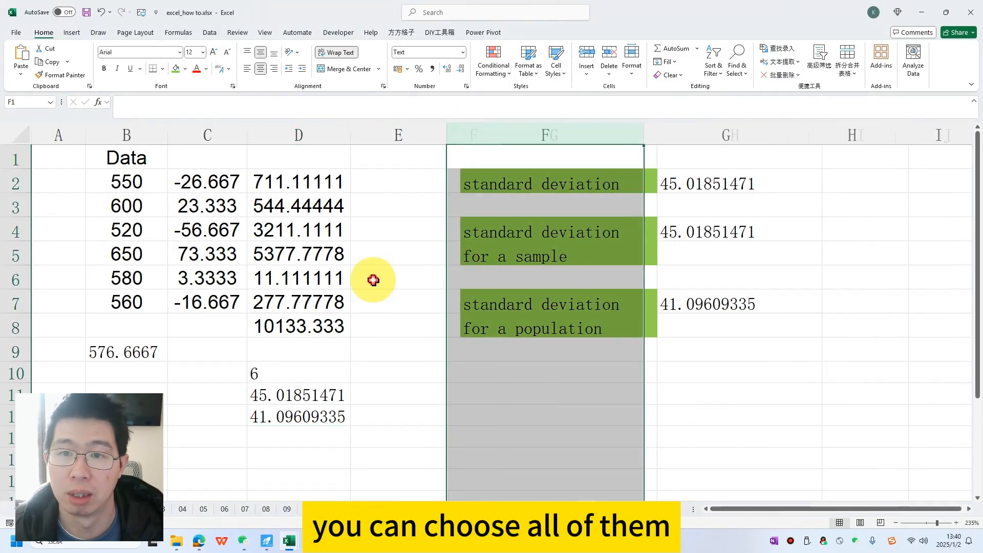
pyautogui.click(373, 280)
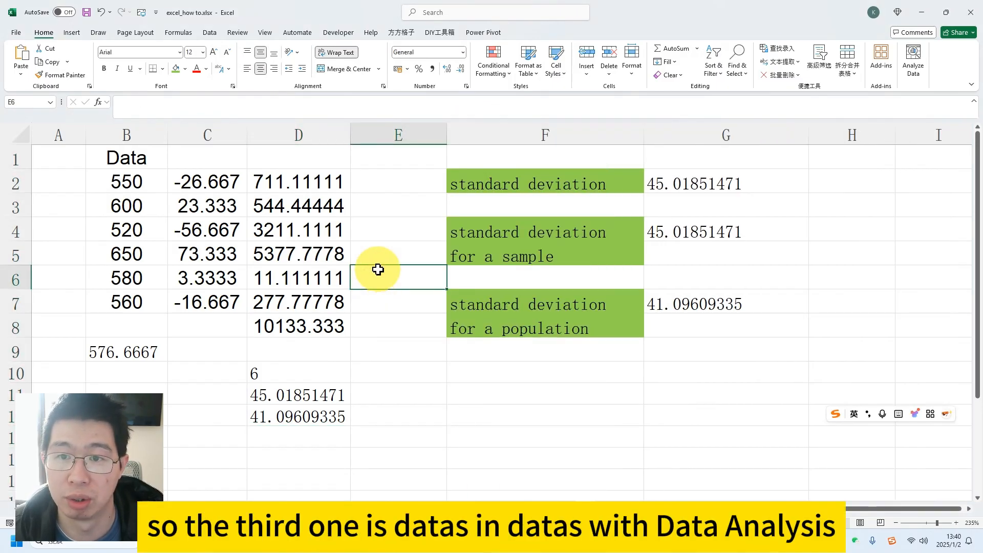
# Start a Descriptive Statistics analysis from the Data Analysis tools with input range $B$1:$B$7, grouped by columns, with labels in the first row.
pyautogui.click(208, 34)
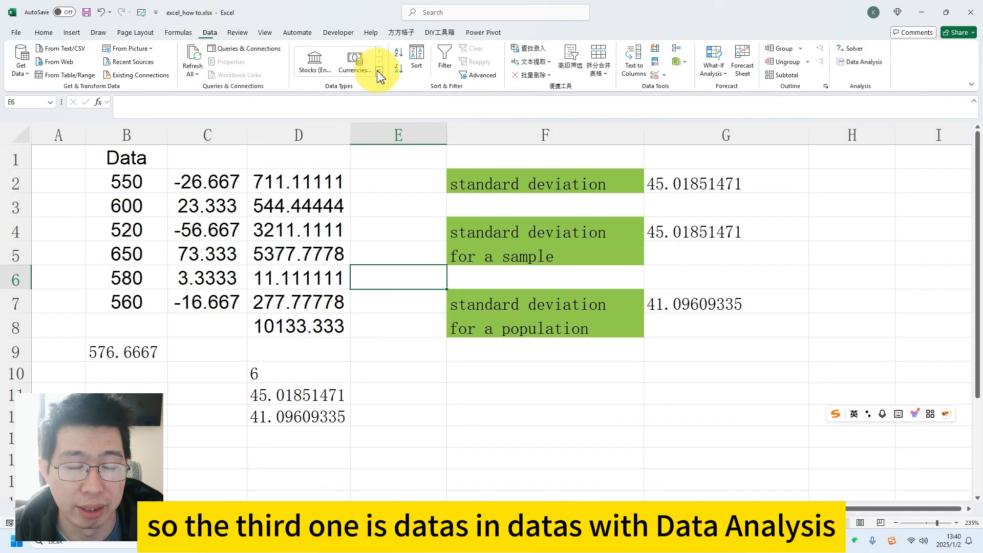
pyautogui.click(872, 62)
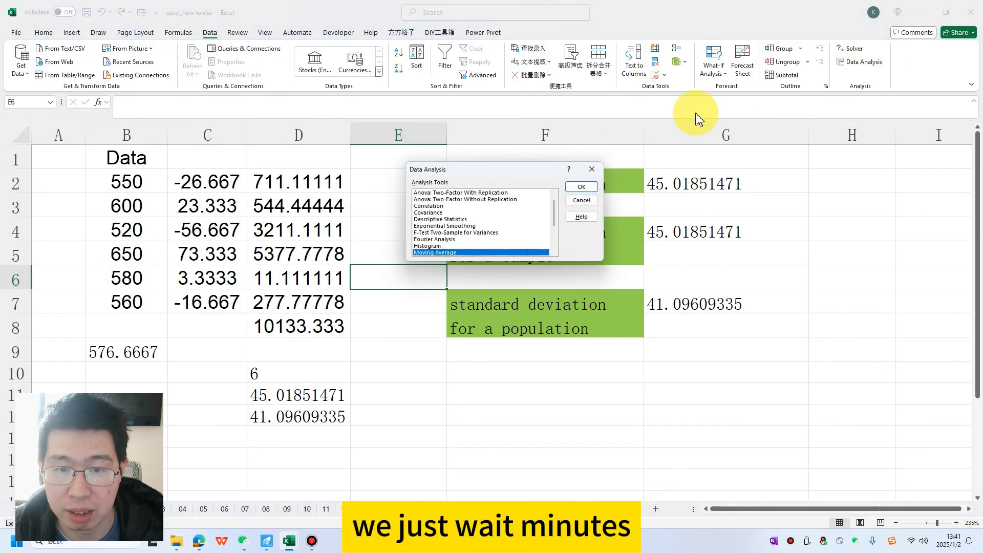
pyautogui.click(441, 219)
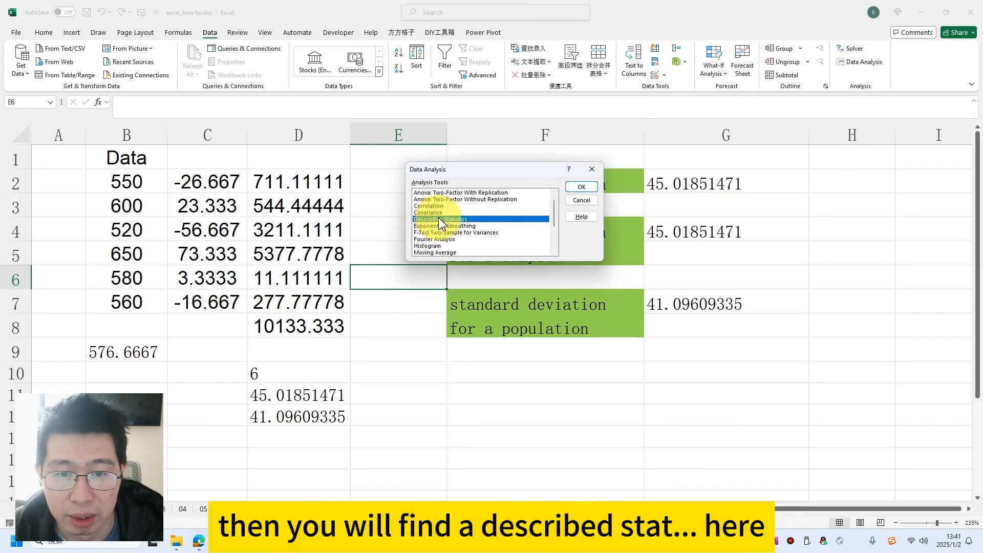
pyautogui.click(581, 188)
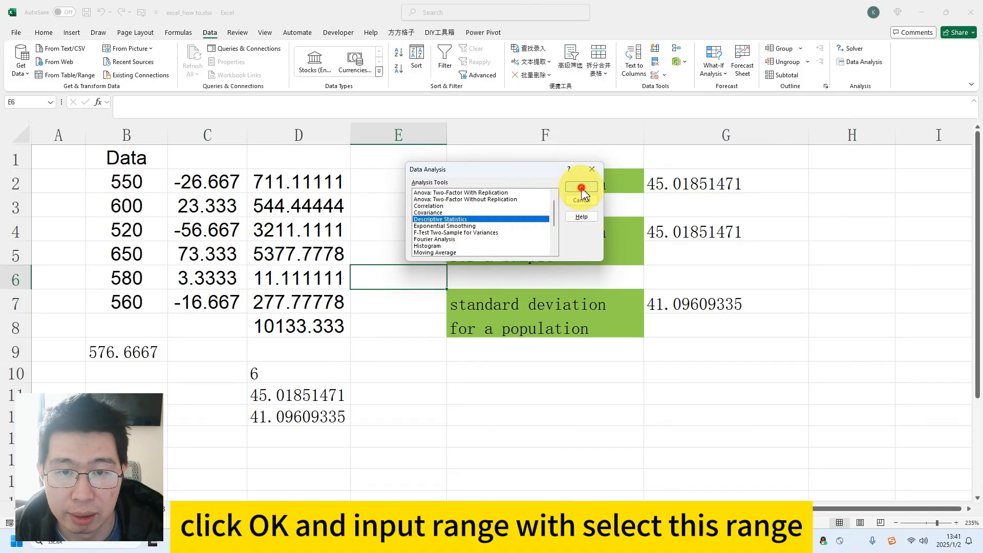
pyautogui.click(546, 152)
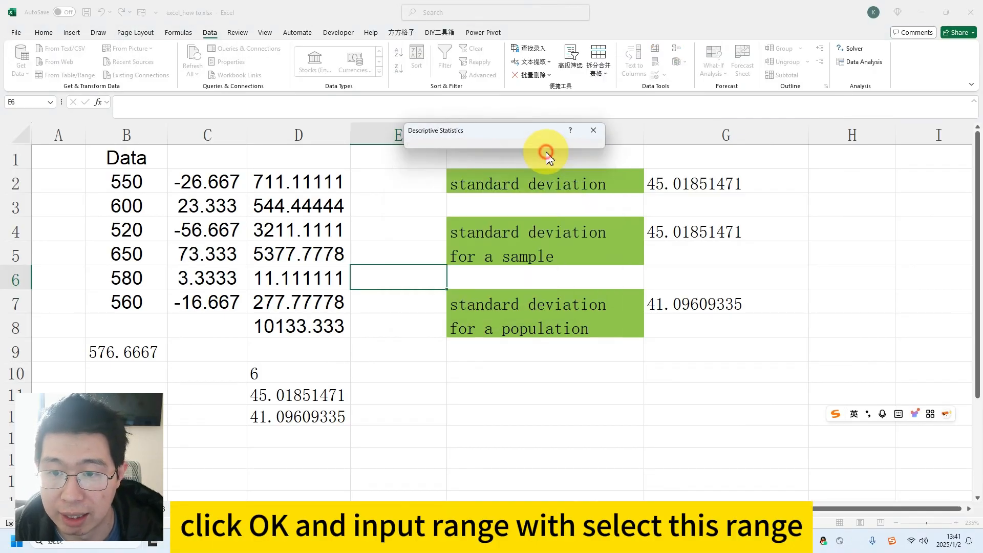
pyautogui.moveTo(116, 155); pyautogui.dragTo(134, 301)
pyautogui.press('Return')
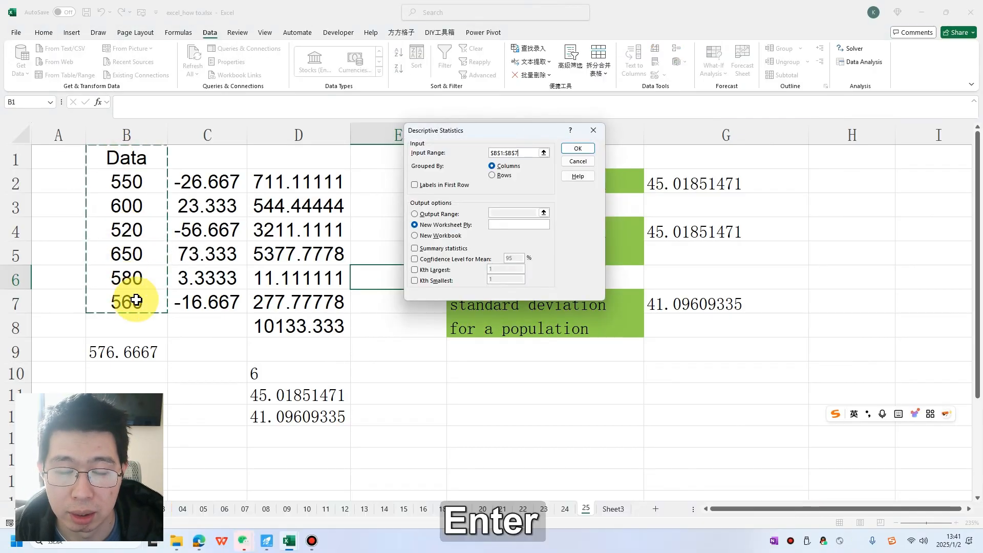
pyautogui.click(424, 186)
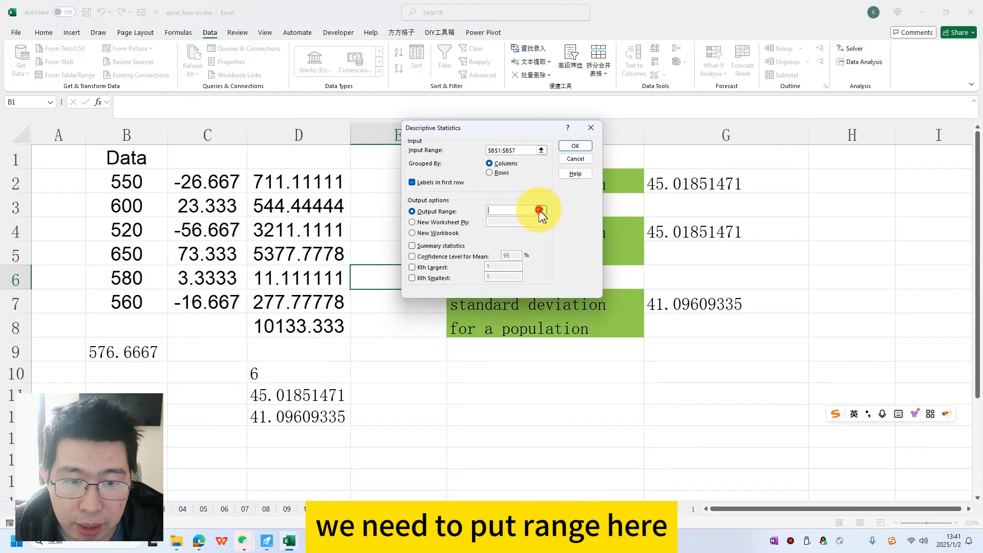
# Set the output range to $F$11, include summary statistics, and run the Descriptive Statistics analysis.
pyautogui.click(540, 210)
pyautogui.click(551, 392)
pyautogui.press('Return')
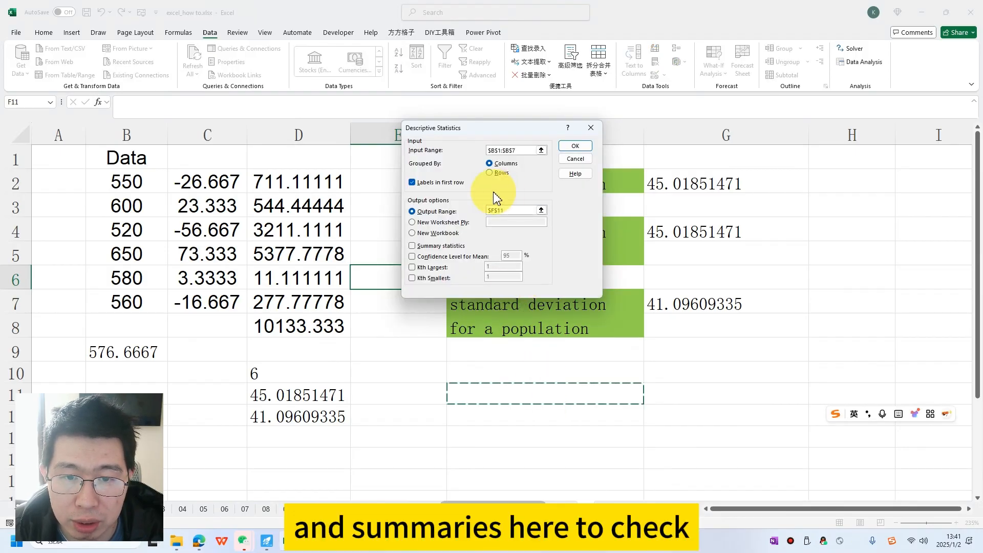
pyautogui.click(423, 247)
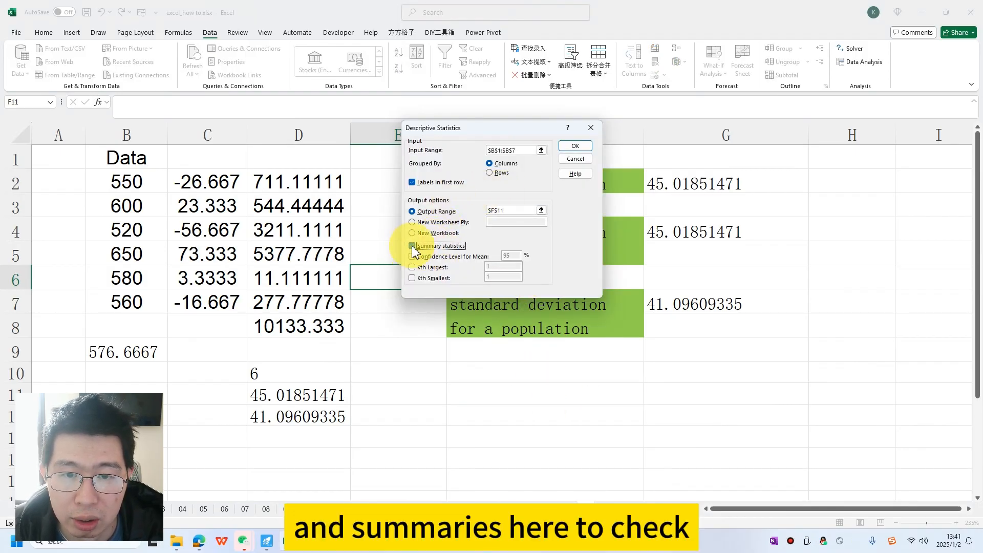
pyautogui.click(575, 145)
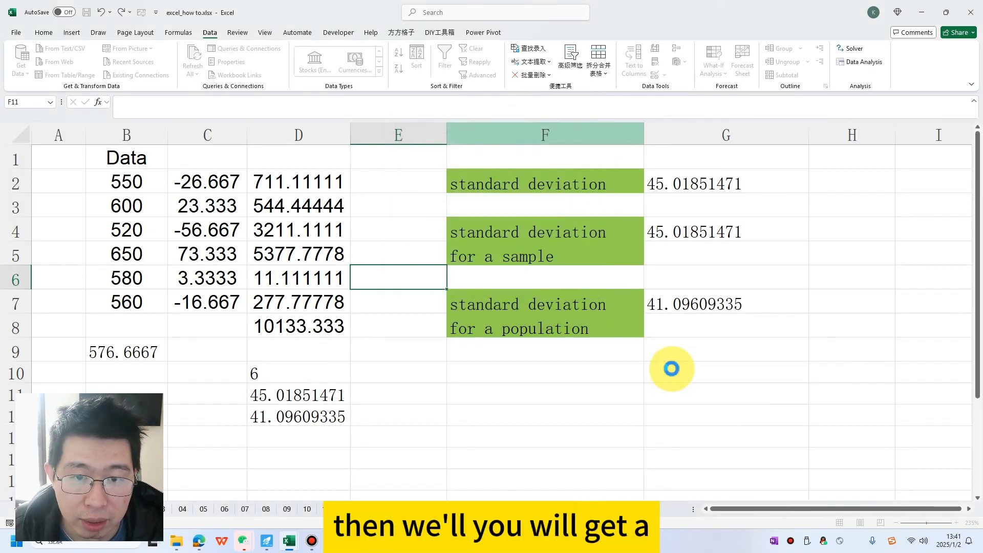
# Examine the summary statistics table, checking whether the Standard Deviation result in G17 is a formula or a fixed value.
pyautogui.click(529, 246)
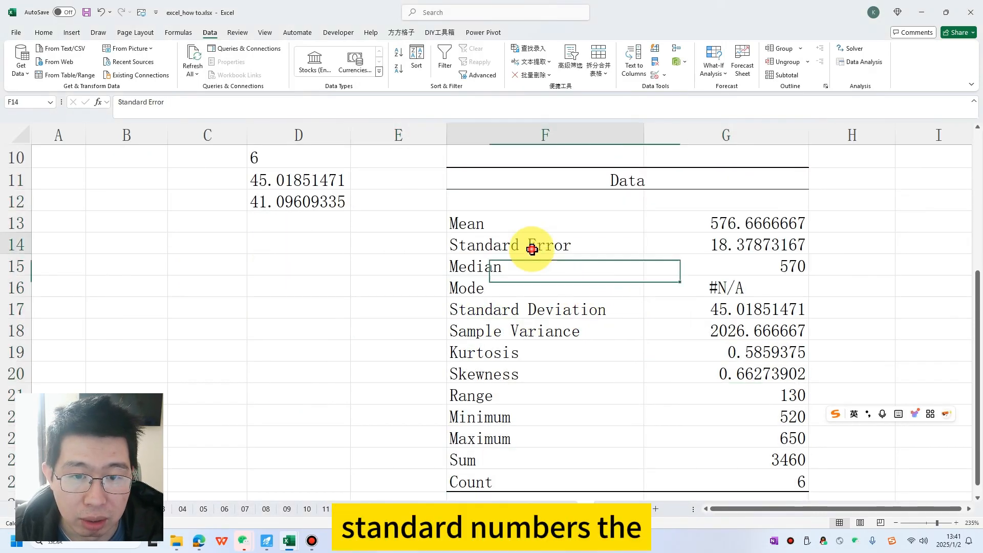
pyautogui.click(722, 246)
pyautogui.click(709, 267)
pyautogui.click(590, 285)
pyautogui.click(594, 309)
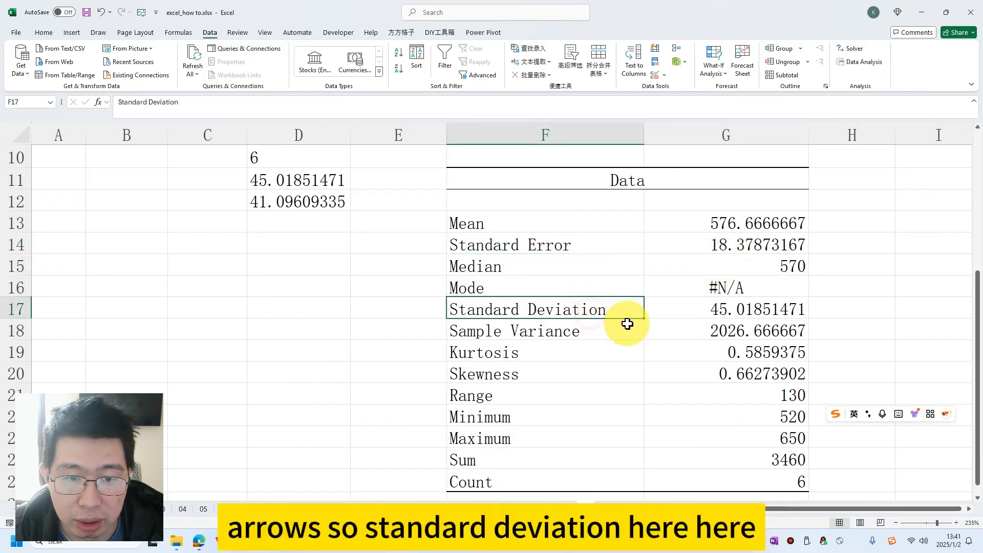
pyautogui.click(710, 307)
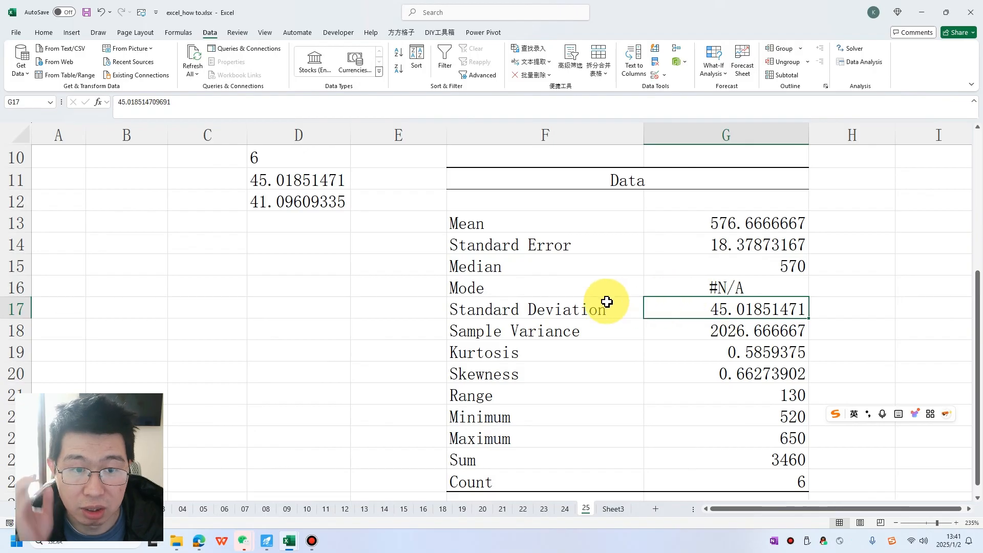
pyautogui.doubleClick(697, 305)
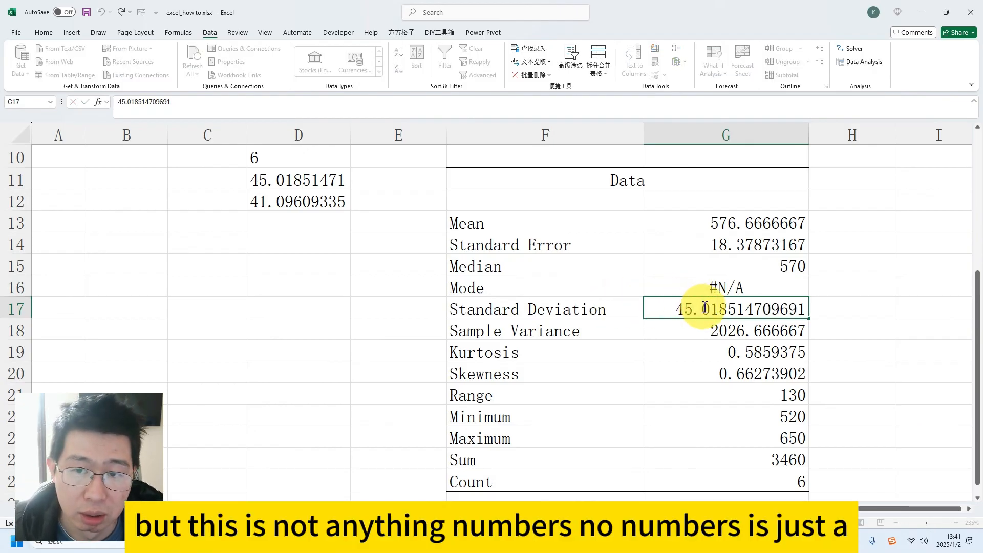
pyautogui.press('Return')
pyautogui.click(704, 307)
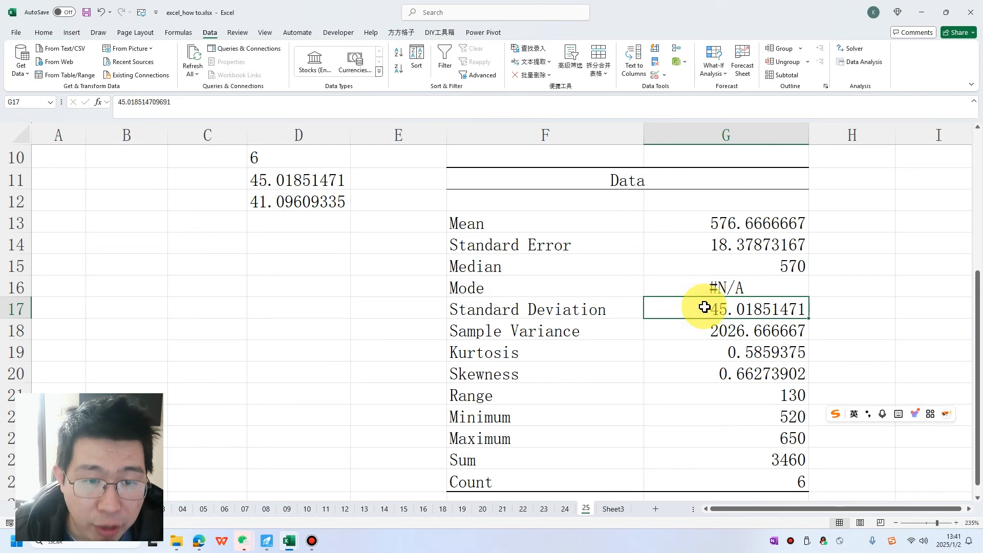